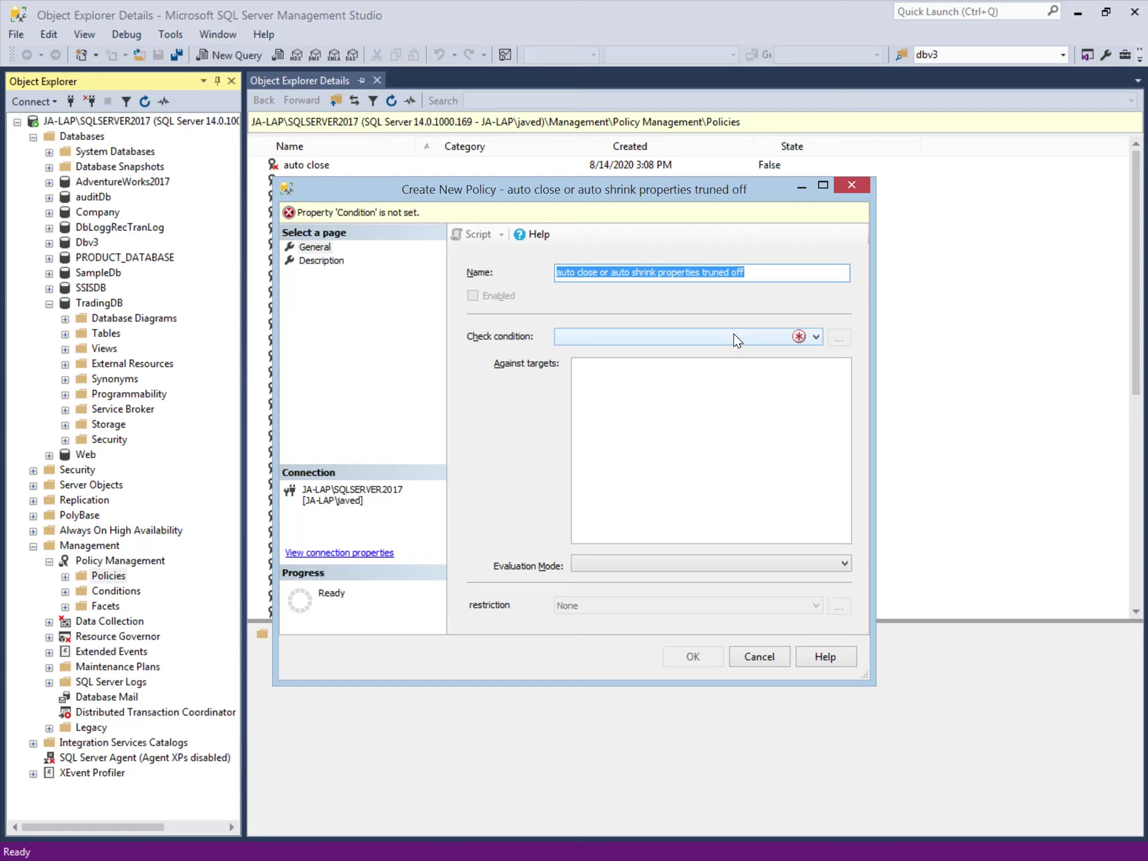
Step: Create a new check condition named "condition to check whether auto close or auto shrink are tuned off" using the Database facet
left_click(817, 337)
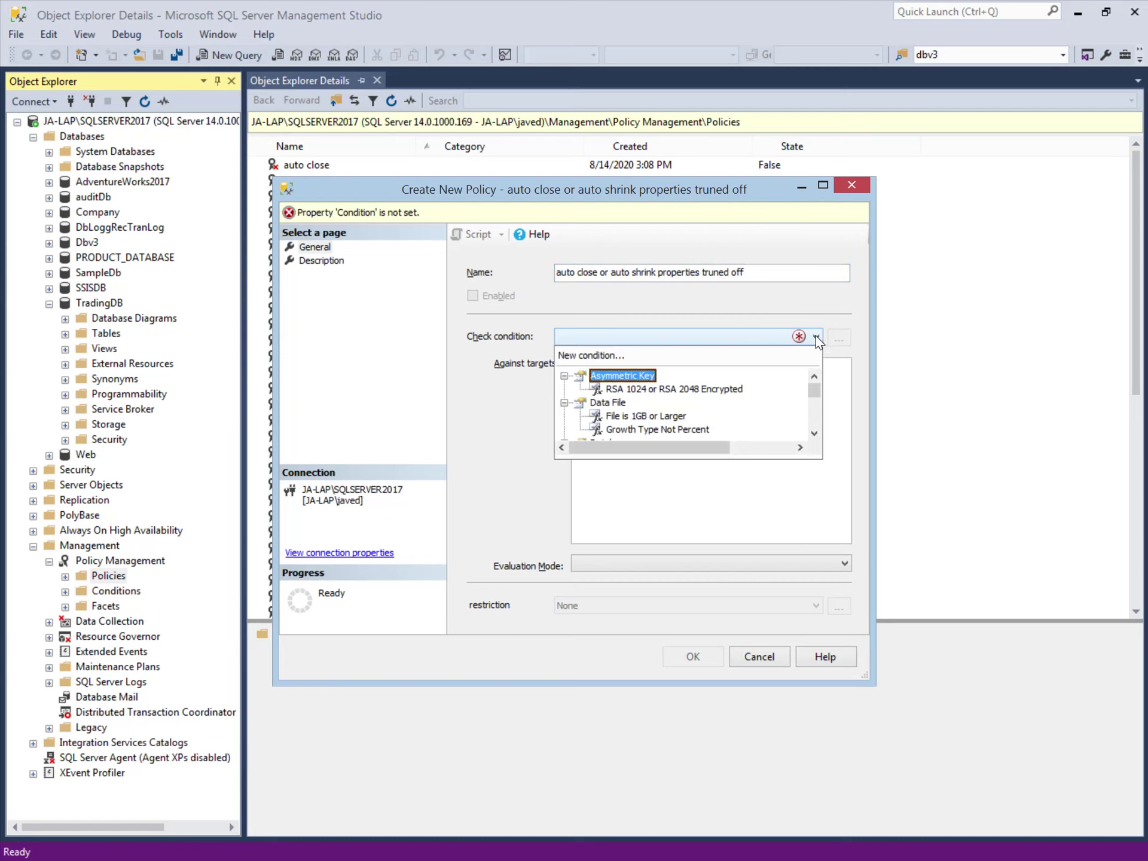
left_click(595, 356)
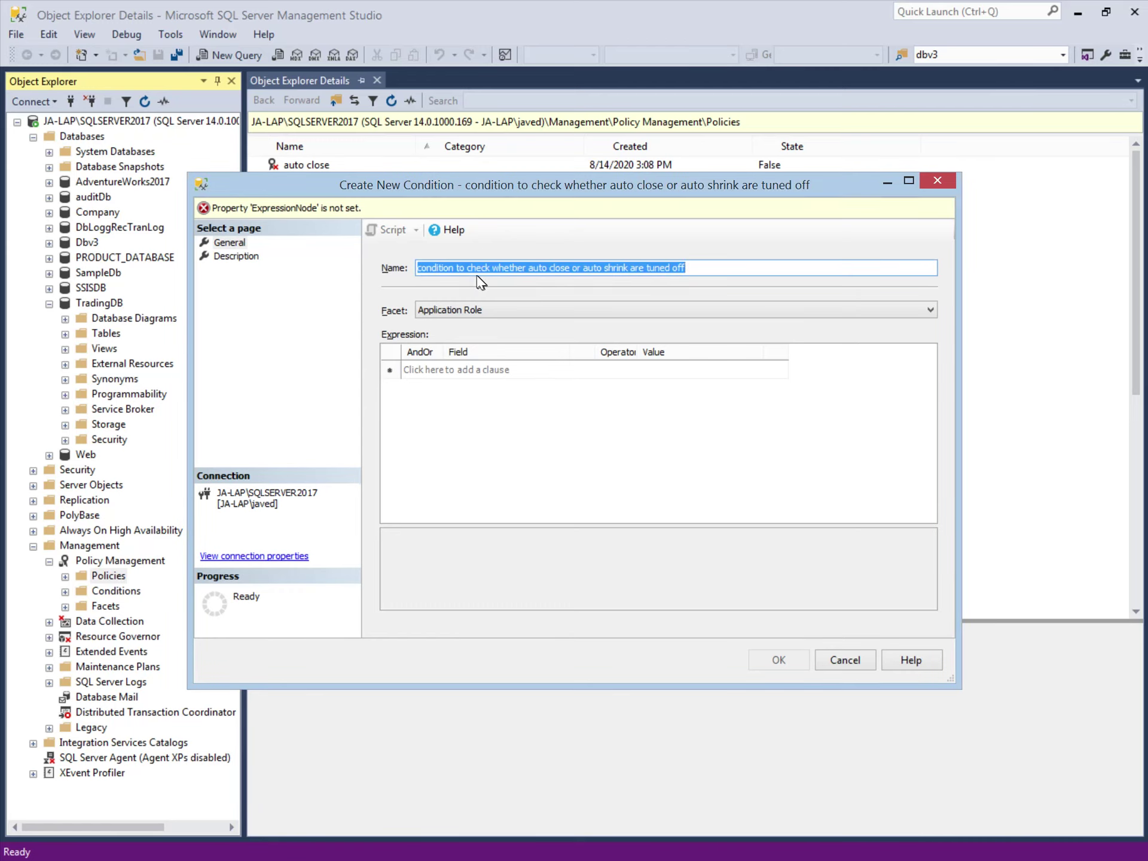
left_click(473, 310)
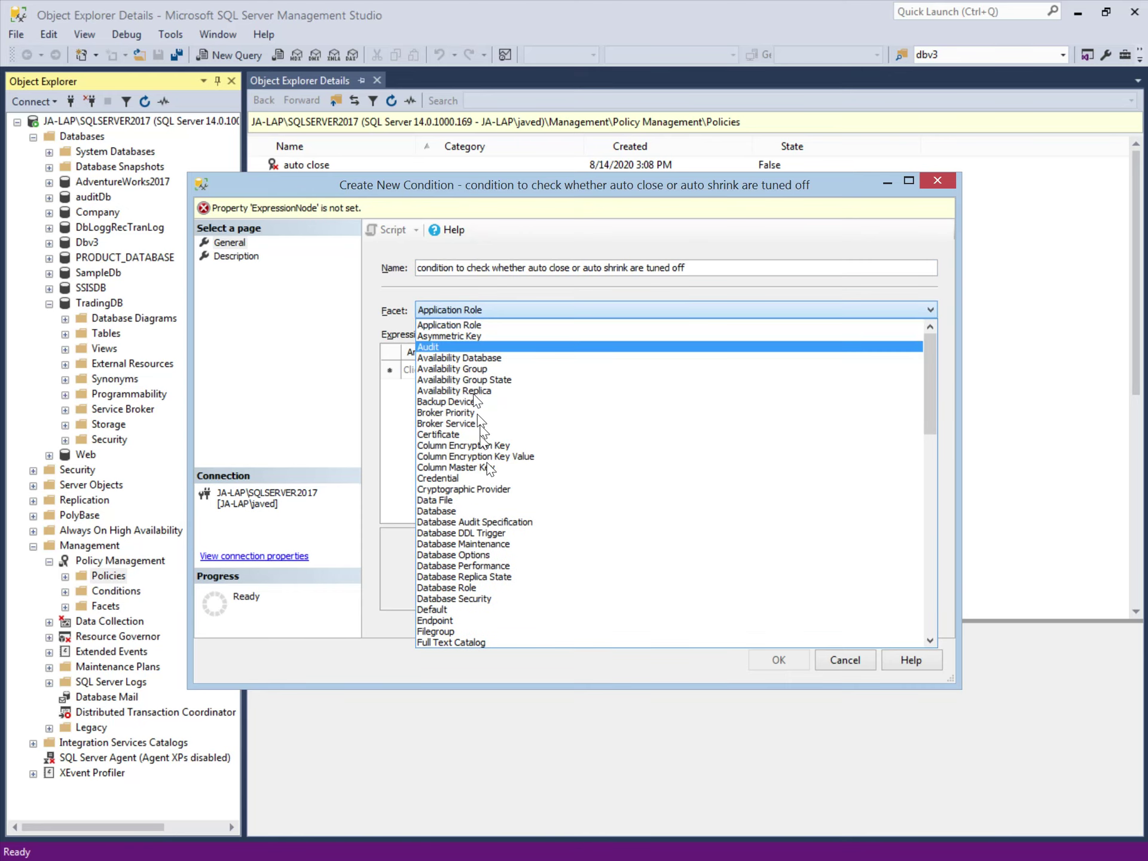
left_click(460, 512)
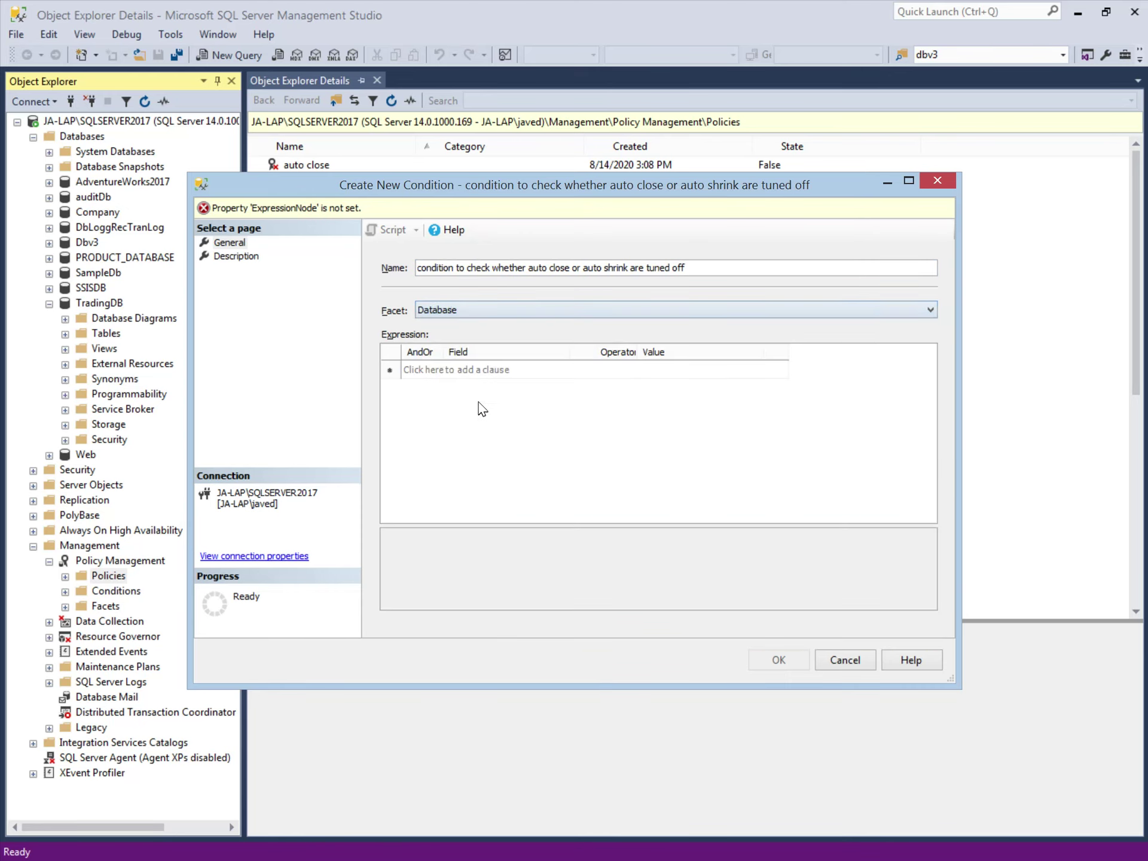
left_click(476, 375)
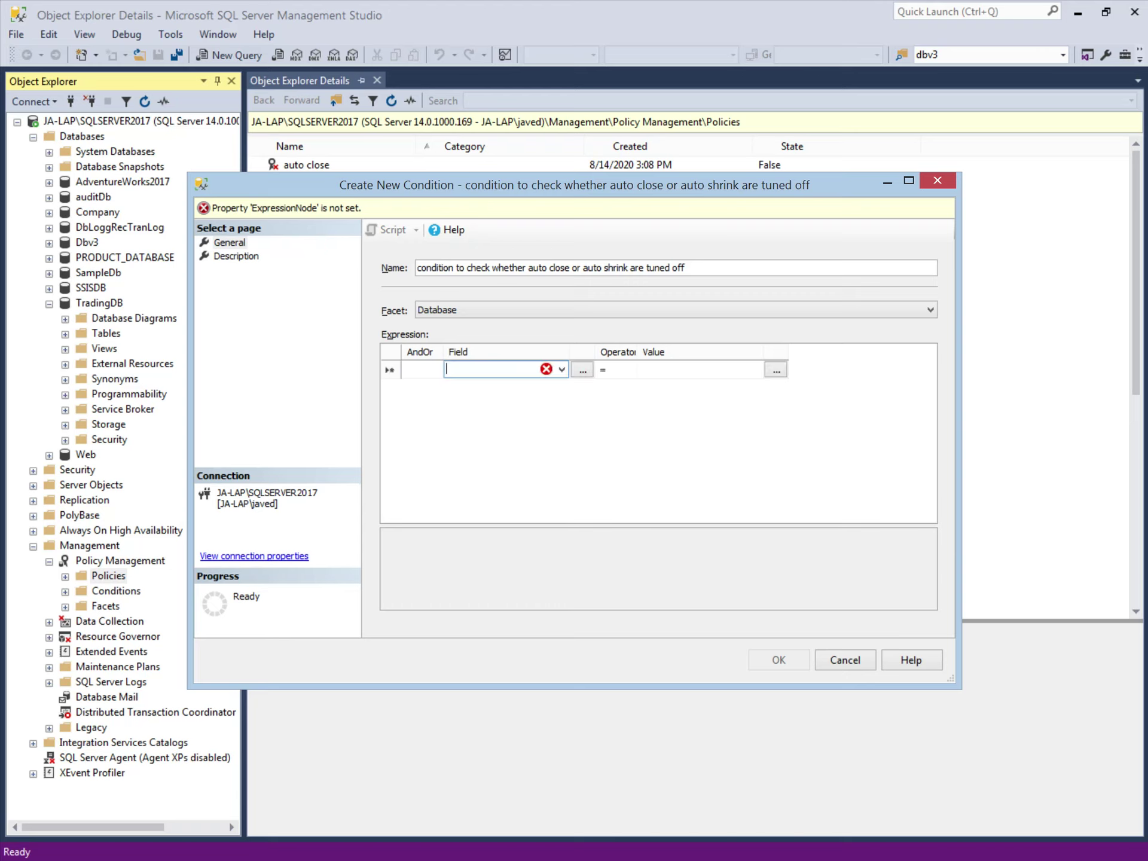
left_click(562, 370)
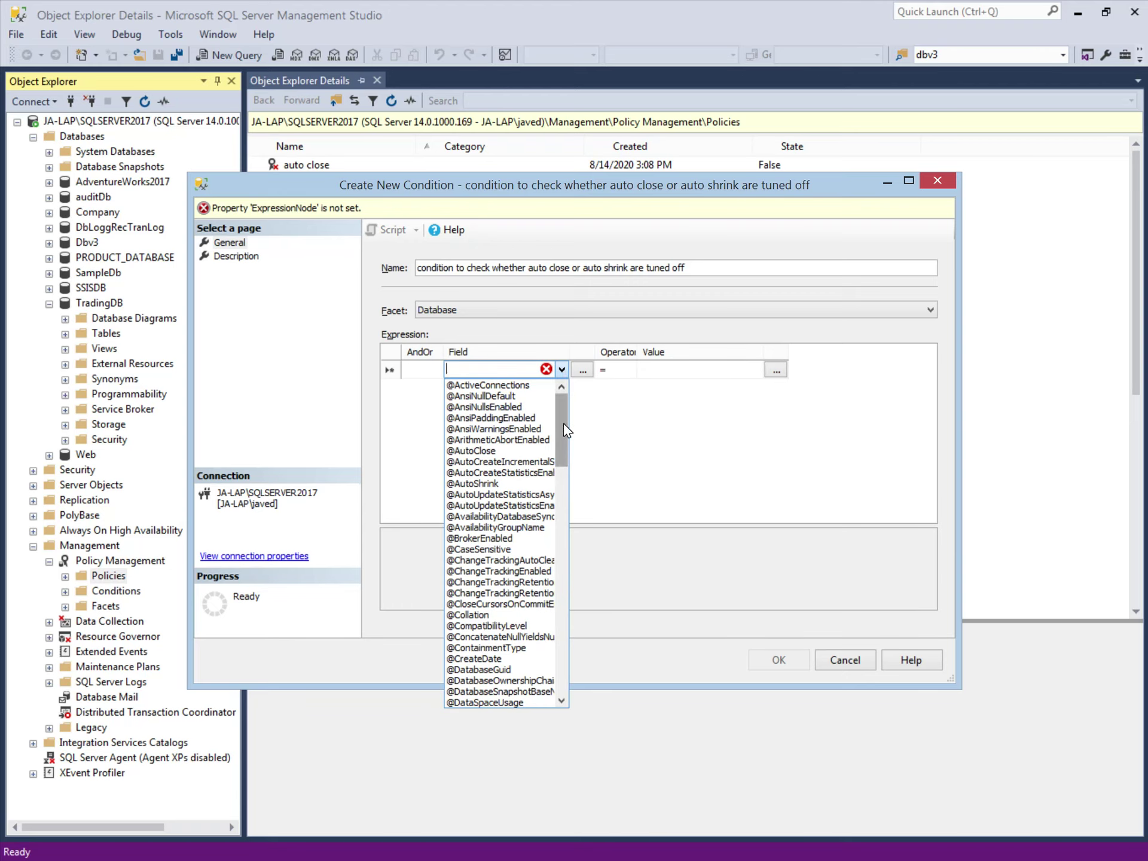
left_click(484, 450)
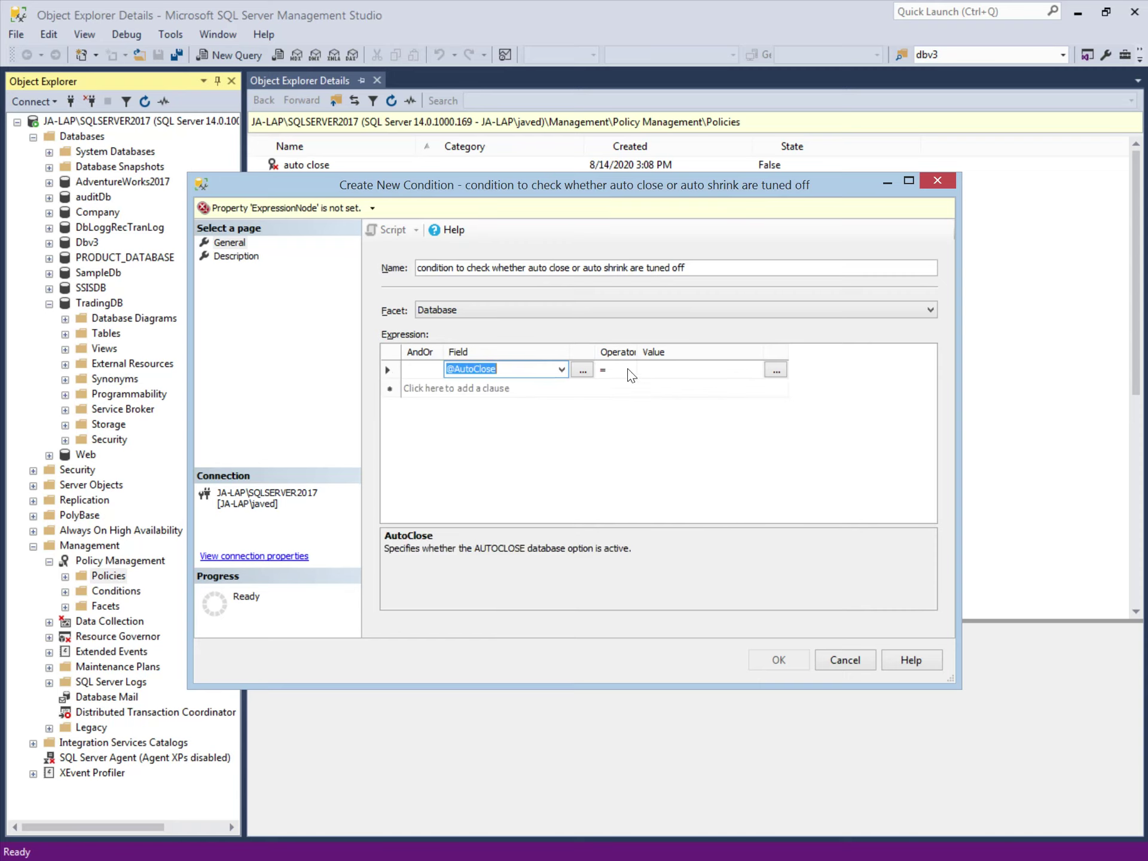
left_click(618, 371)
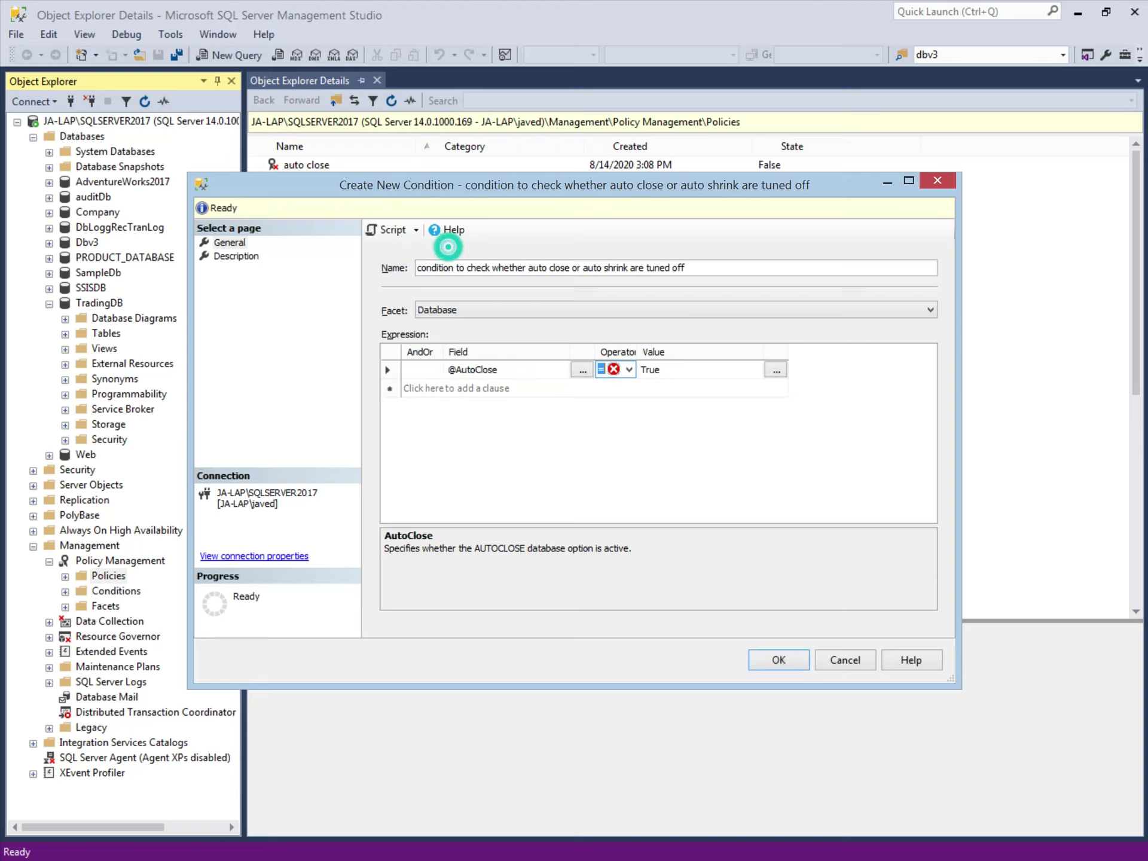
left_click(749, 377)
left_click(754, 369)
left_click(663, 392)
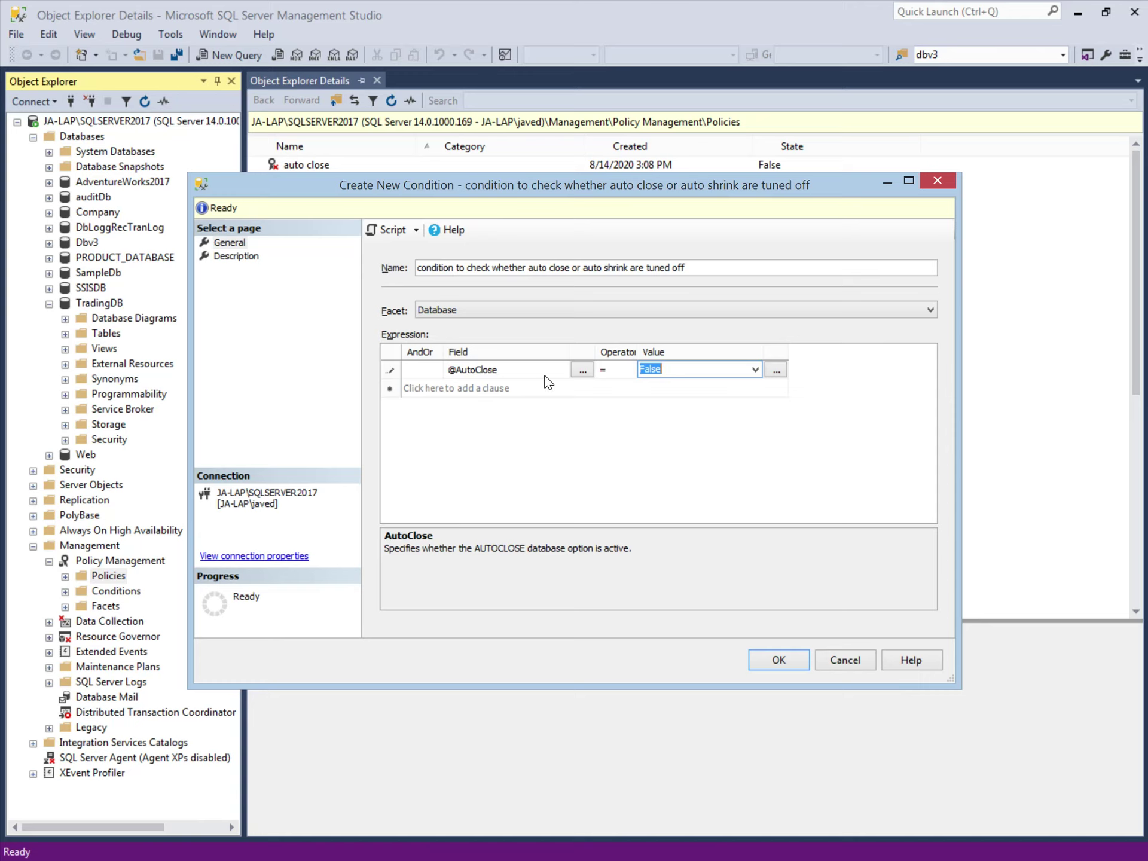
left_click(426, 388)
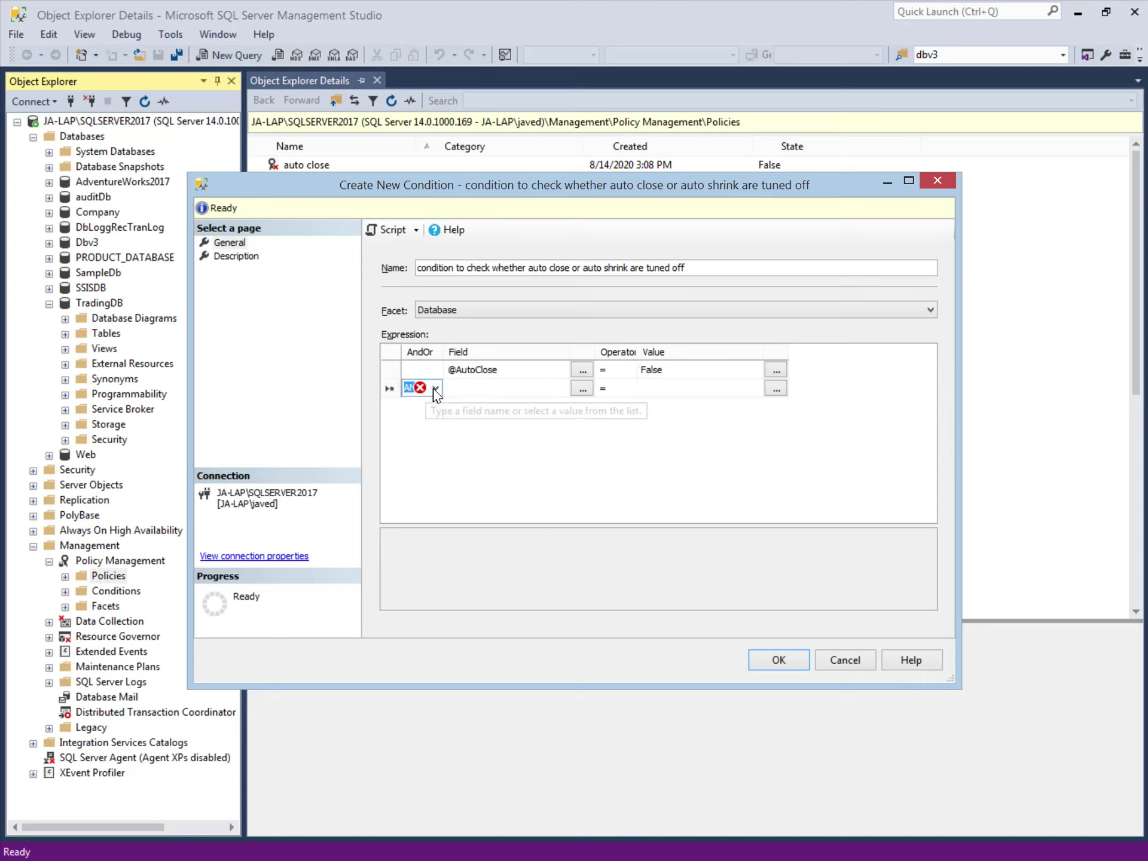
left_click(436, 388)
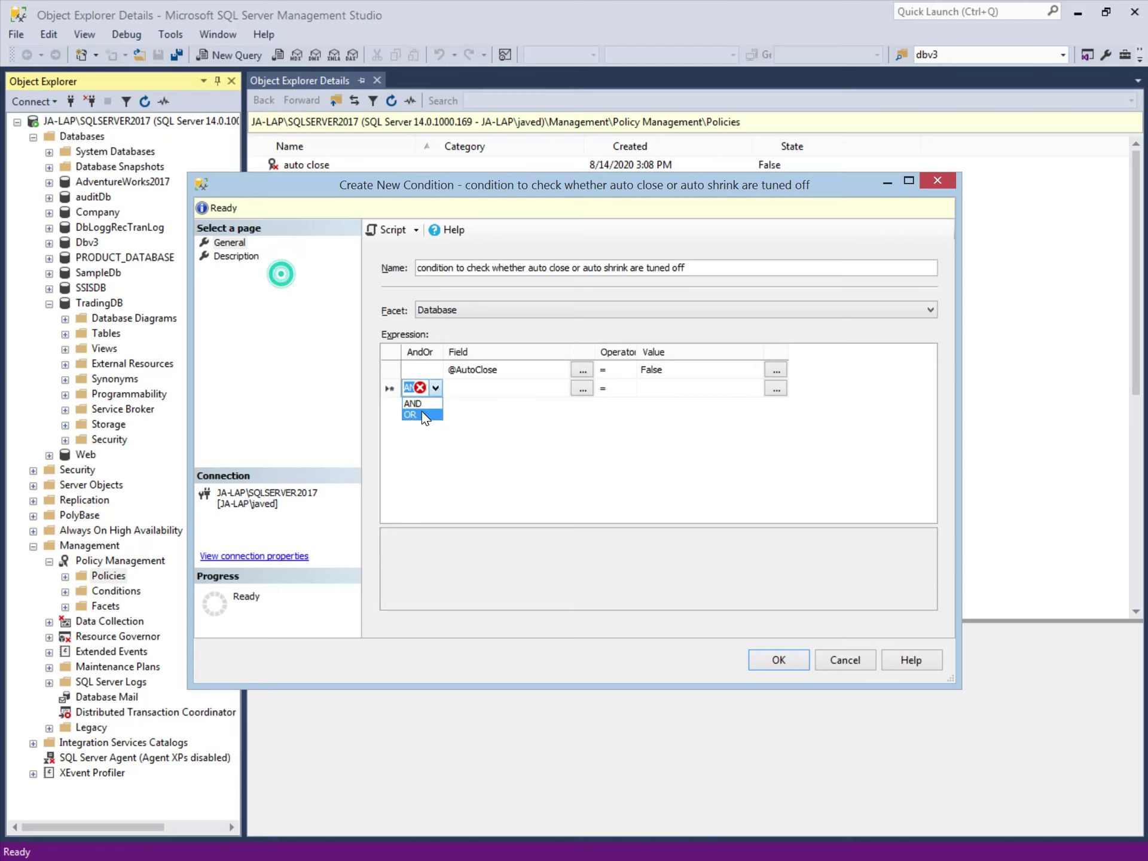
left_click(421, 413)
key("Tab")
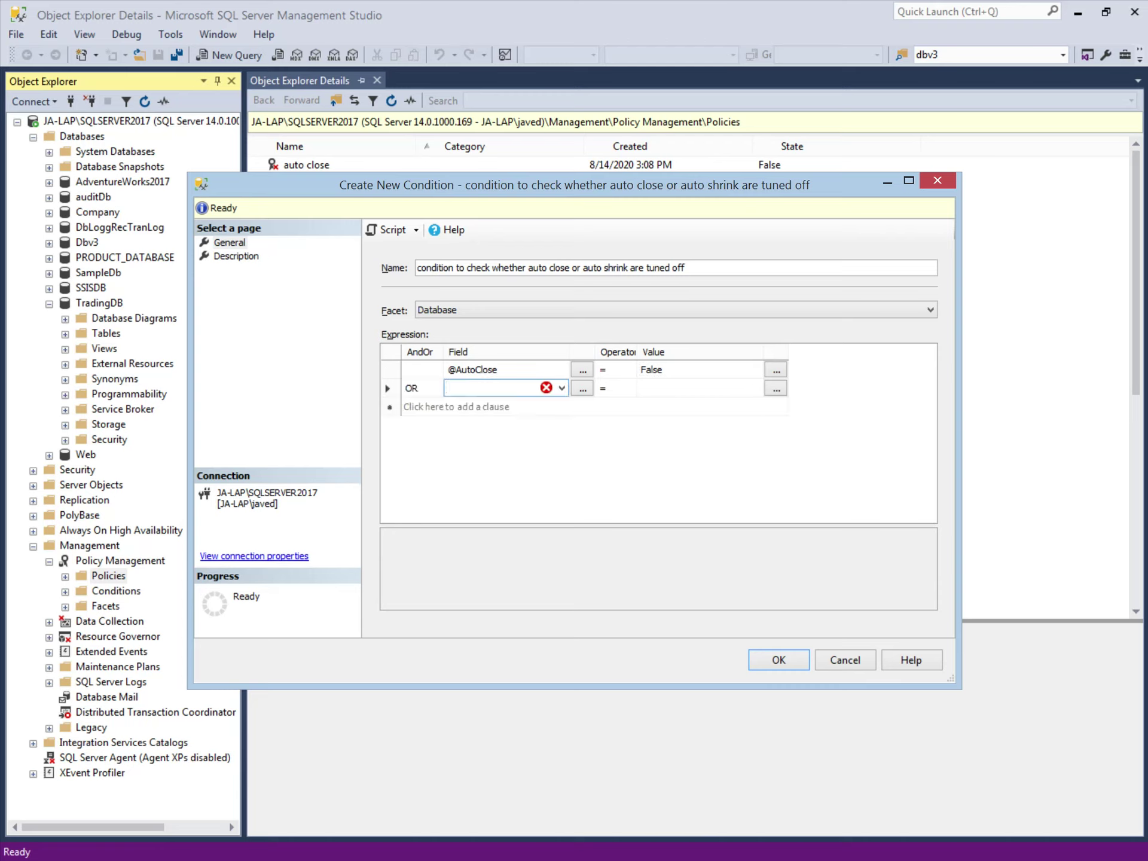
left_click(562, 390)
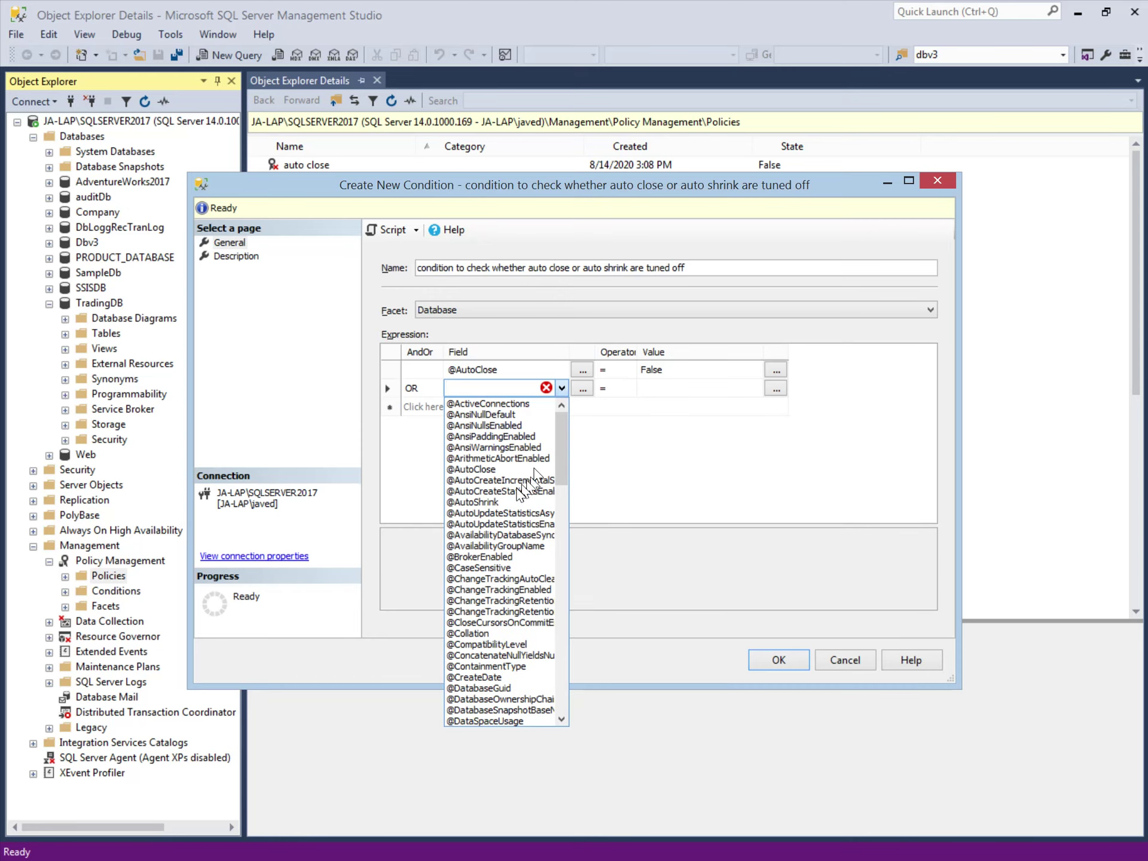
left_click(500, 502)
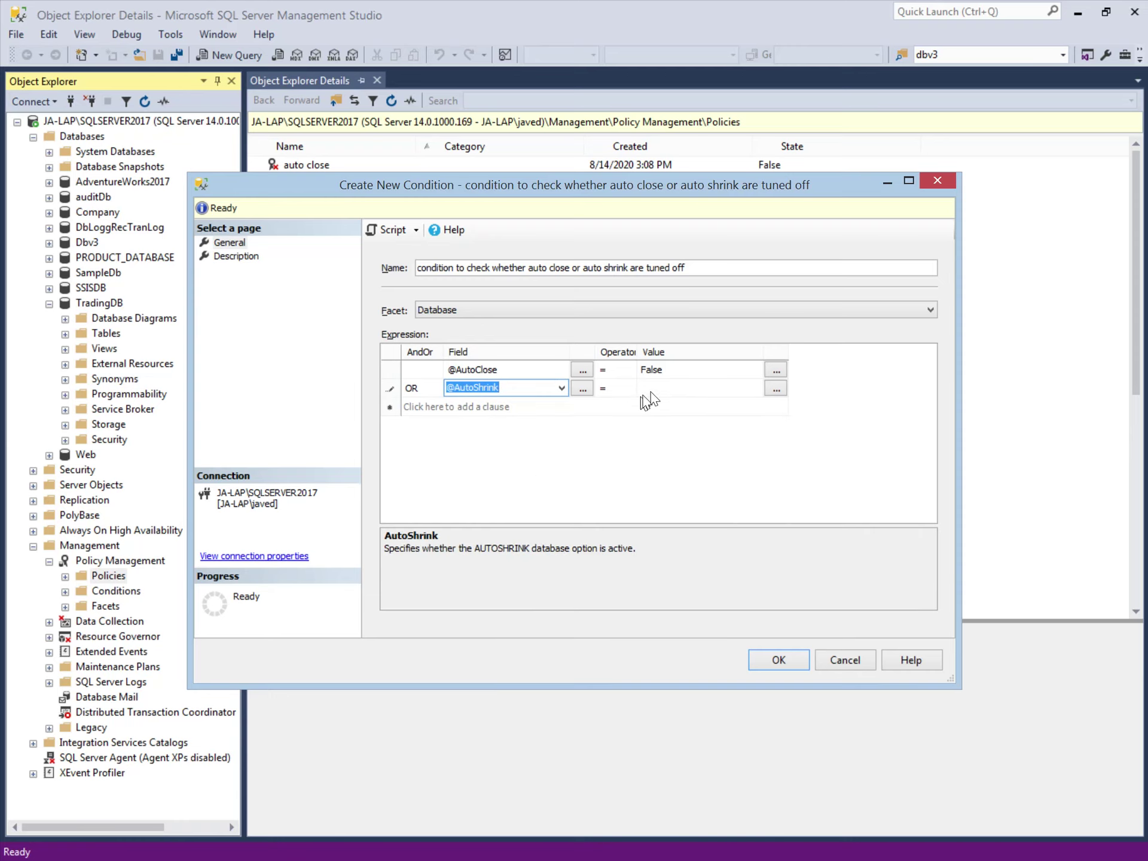
left_click(672, 394)
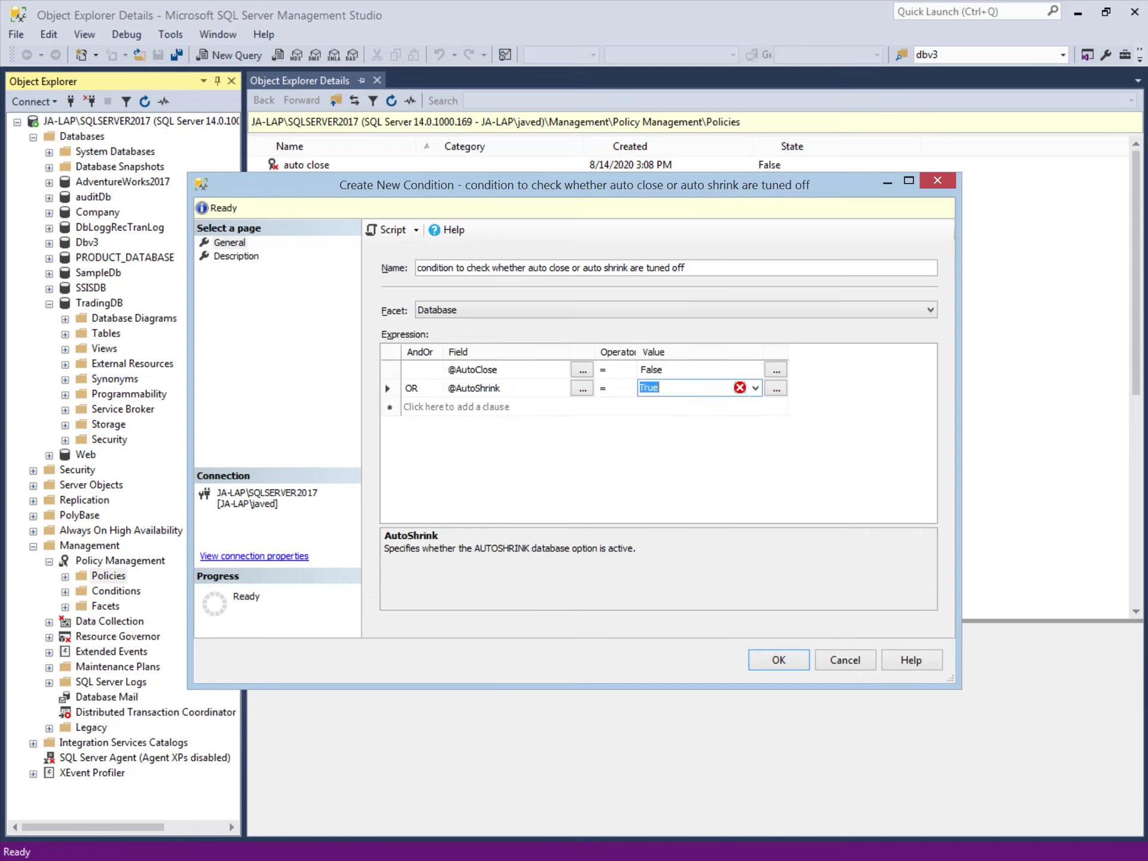
left_click(756, 390)
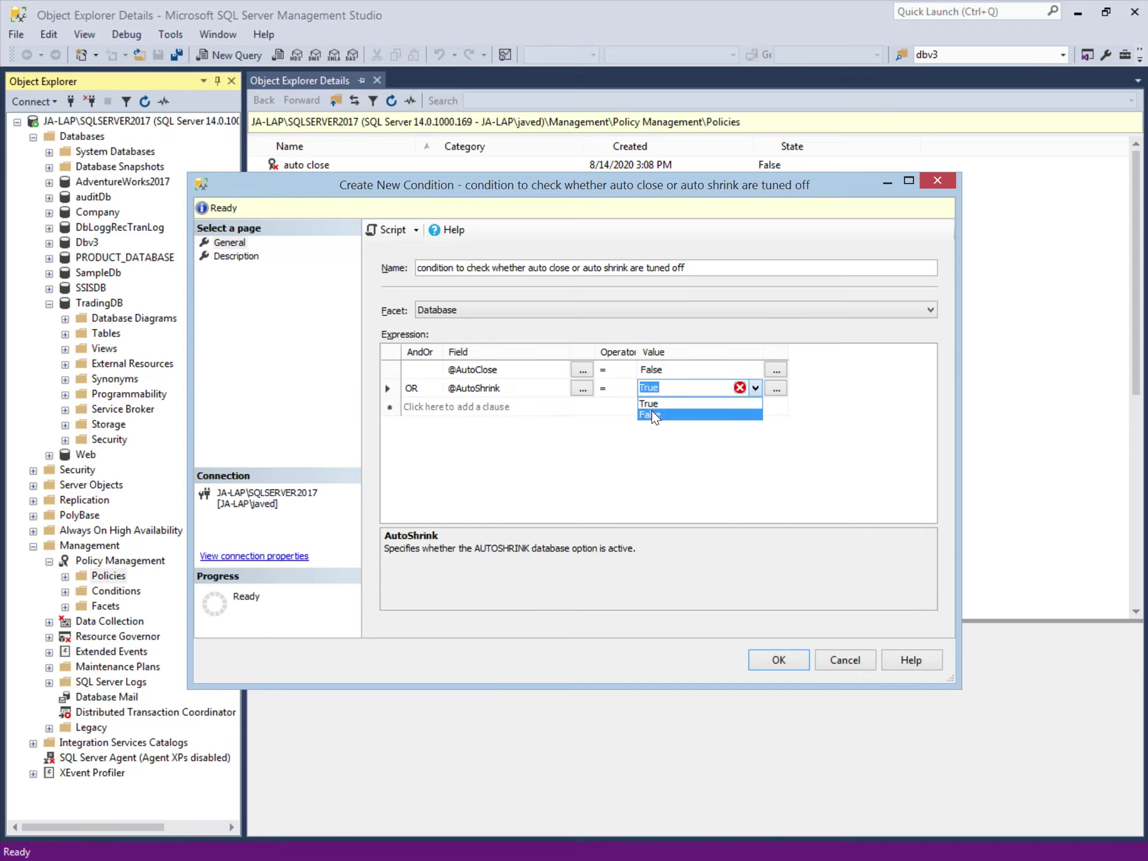
left_click(656, 401)
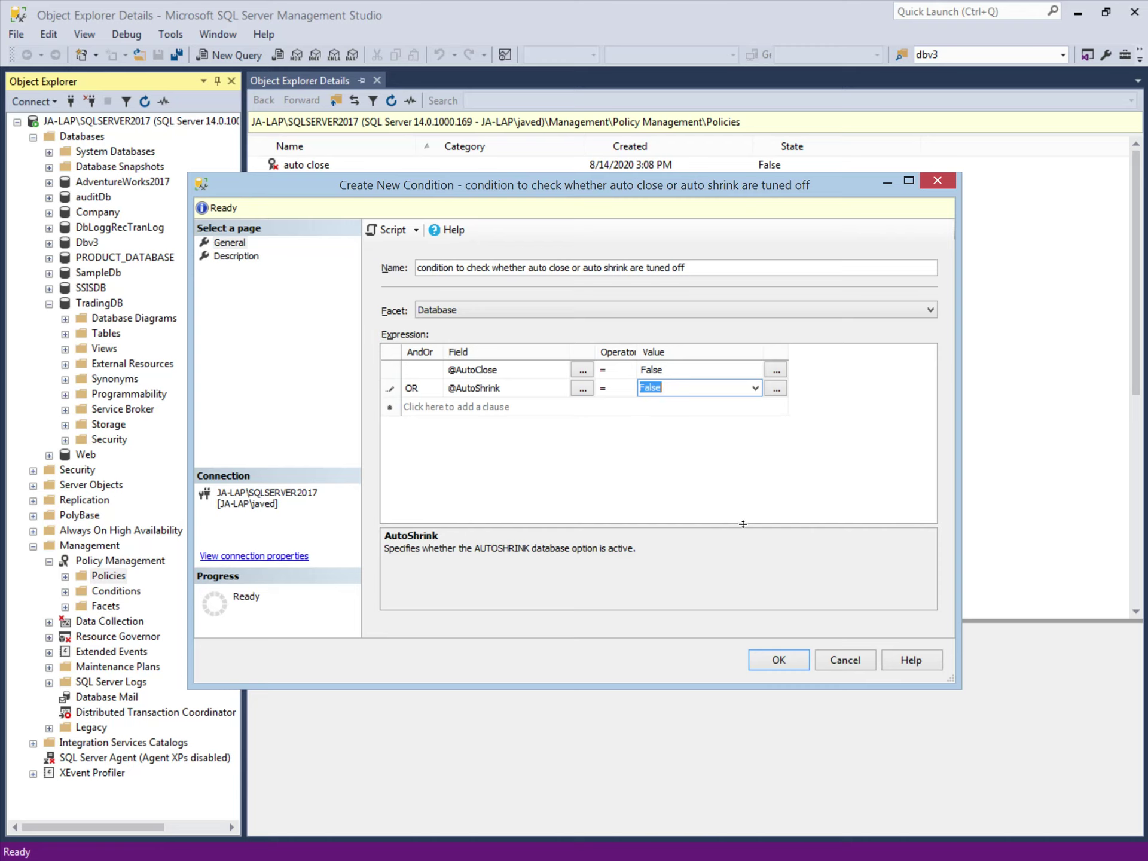
left_click(239, 257)
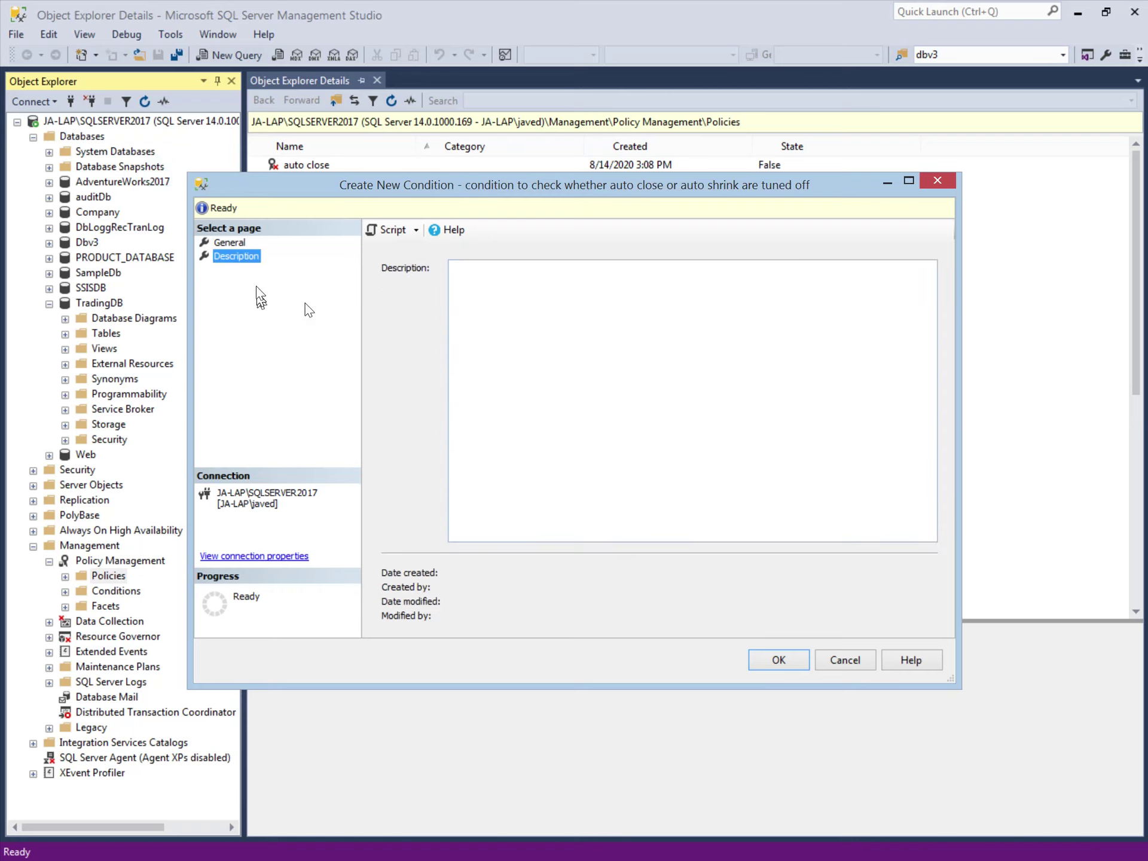
left_click(777, 660)
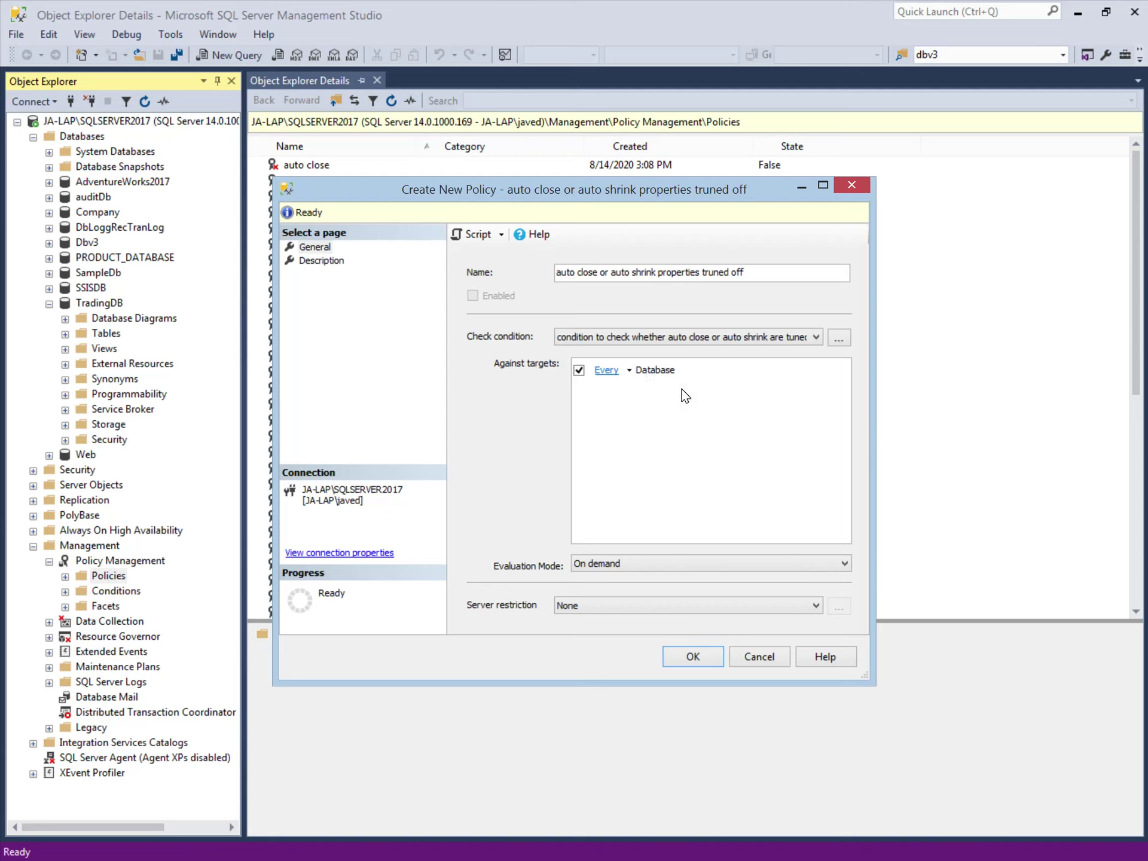
Step: Set the policy's evaluation mode to On schedule and start a new job schedule named "autoshirk or auto close Sch"
left_click(625, 565)
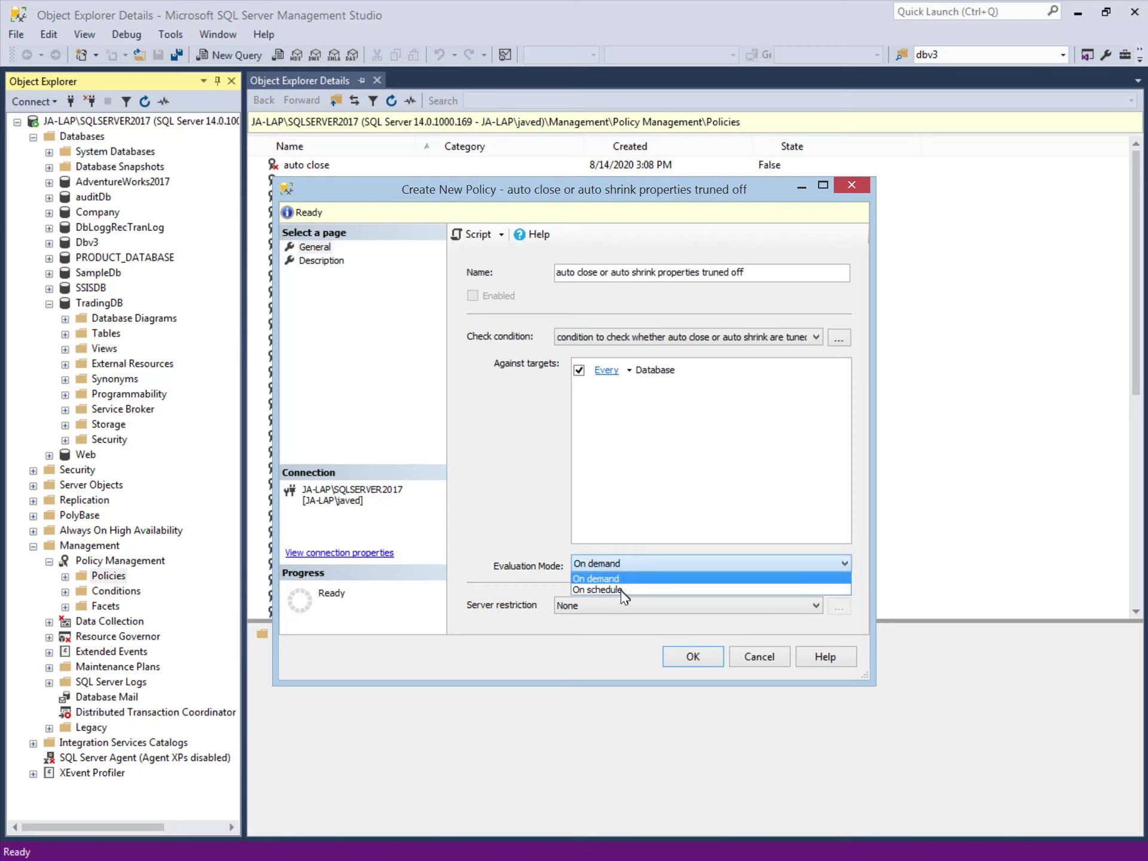
left_click(619, 591)
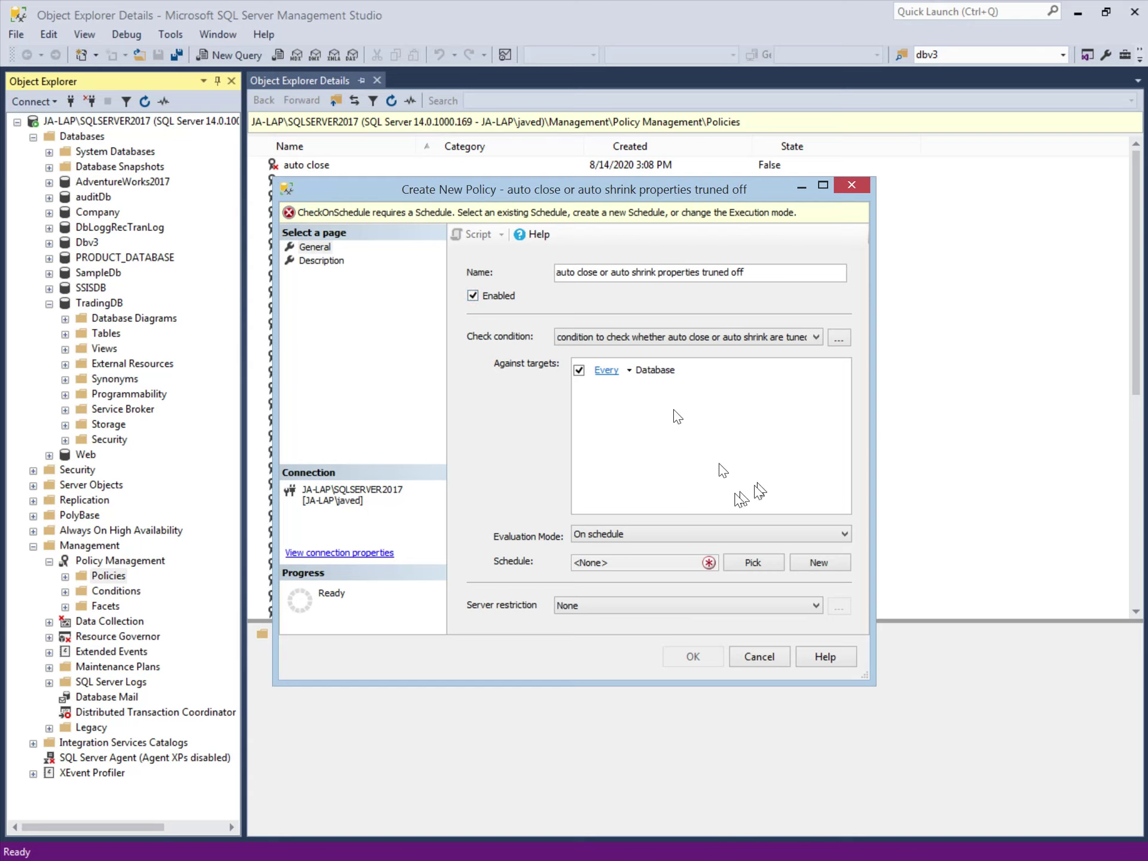
left_click(821, 566)
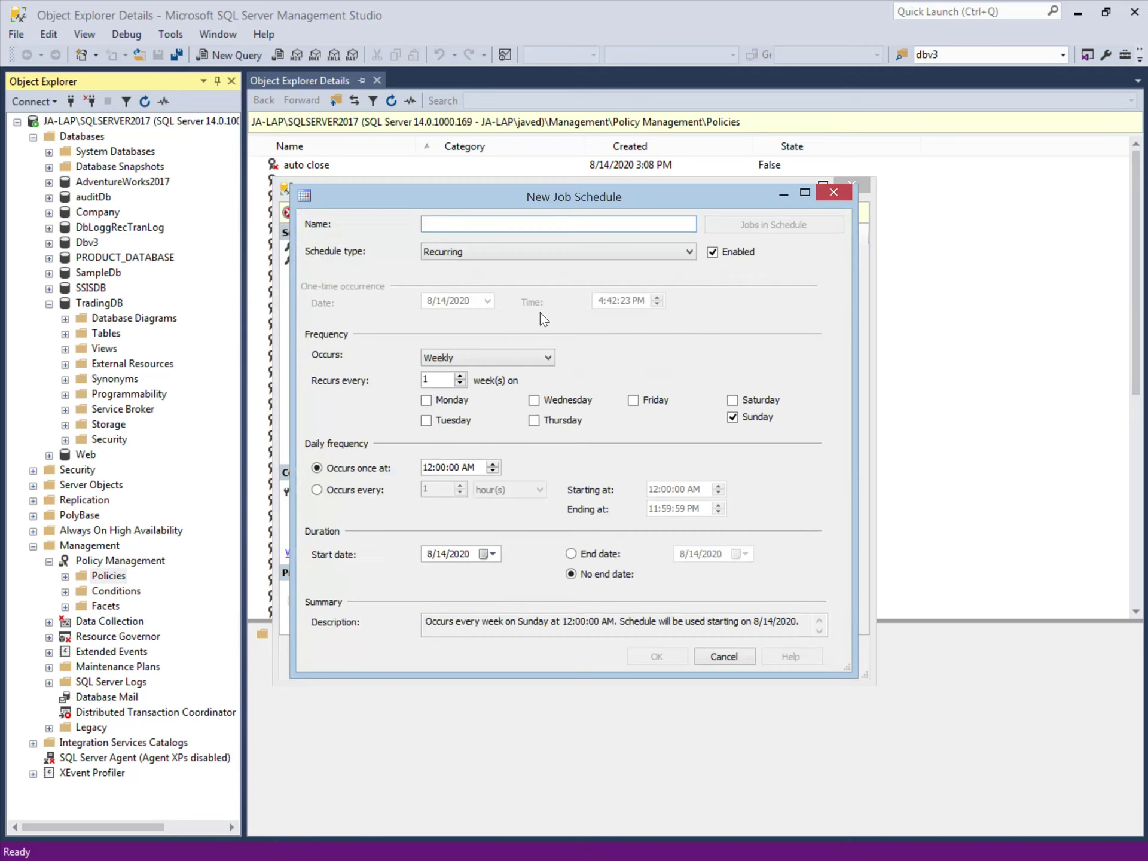
left_click_drag(517, 193, 522, 191)
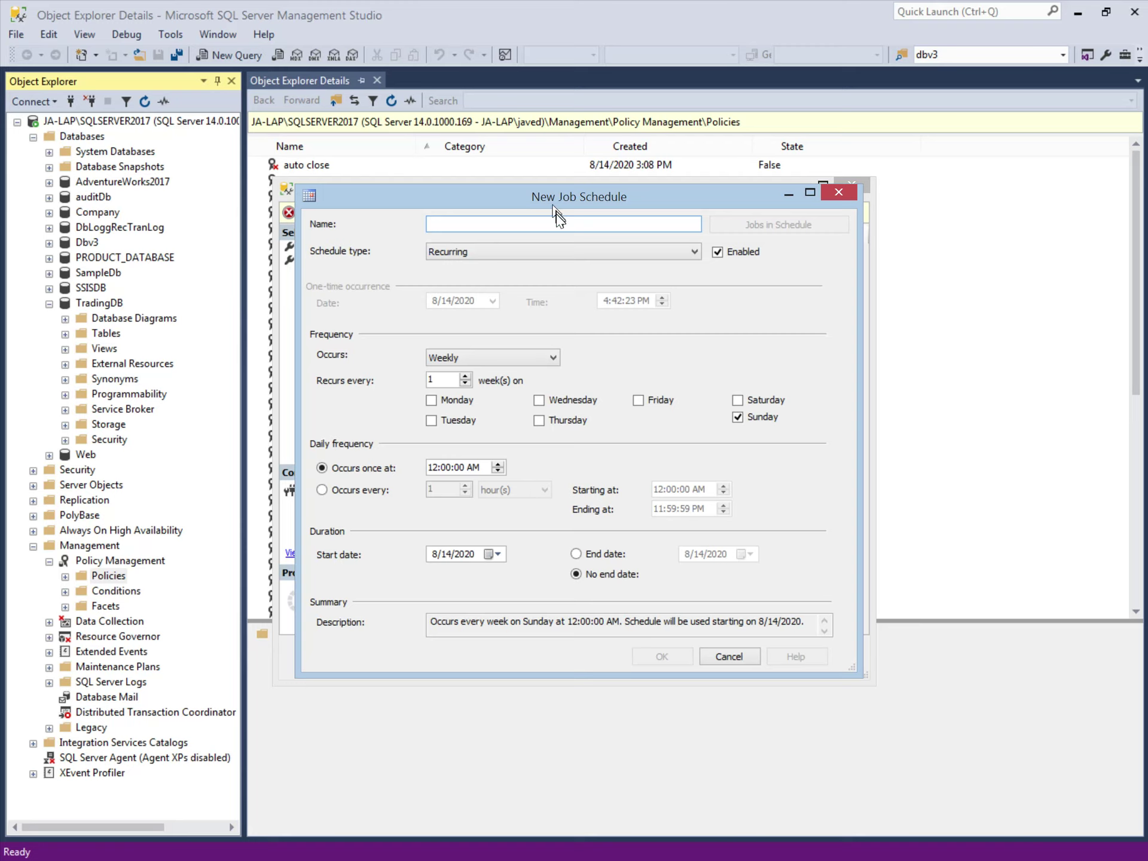
type("auto")
key("XF86AudioRaiseVolume")
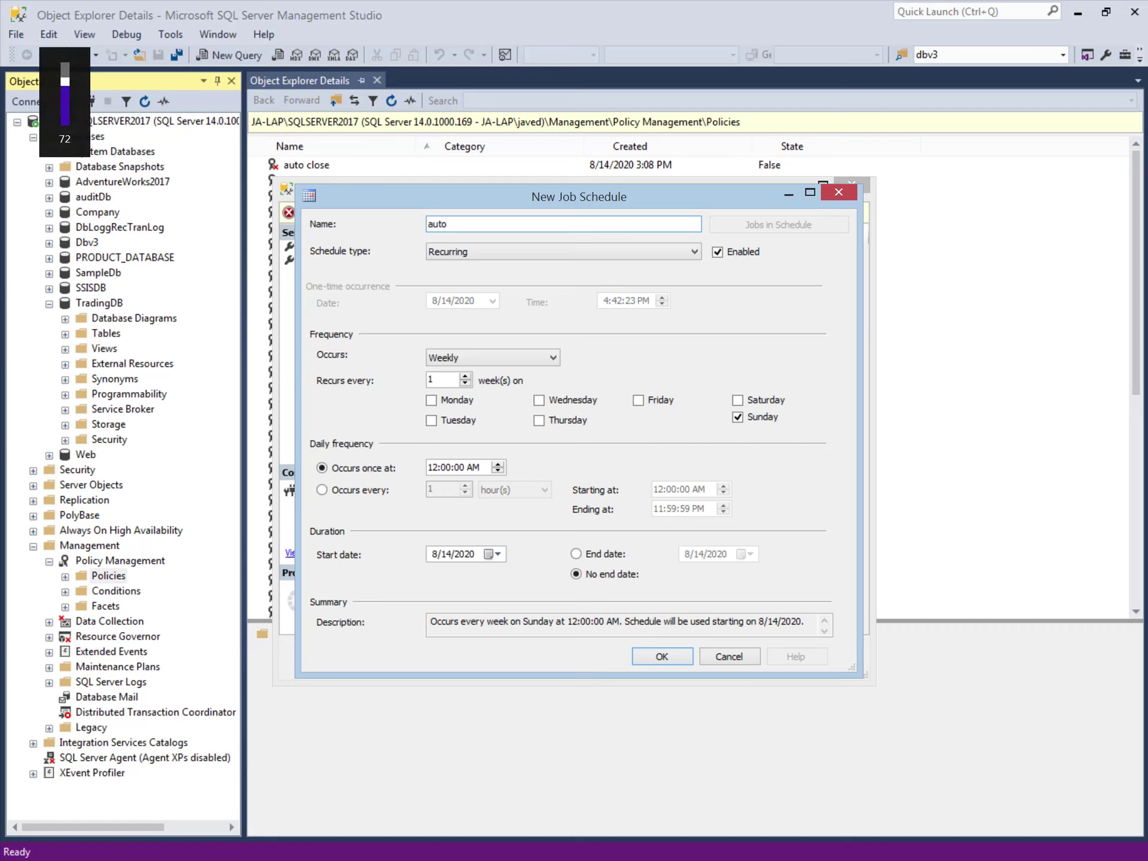
type("uto close Sch")
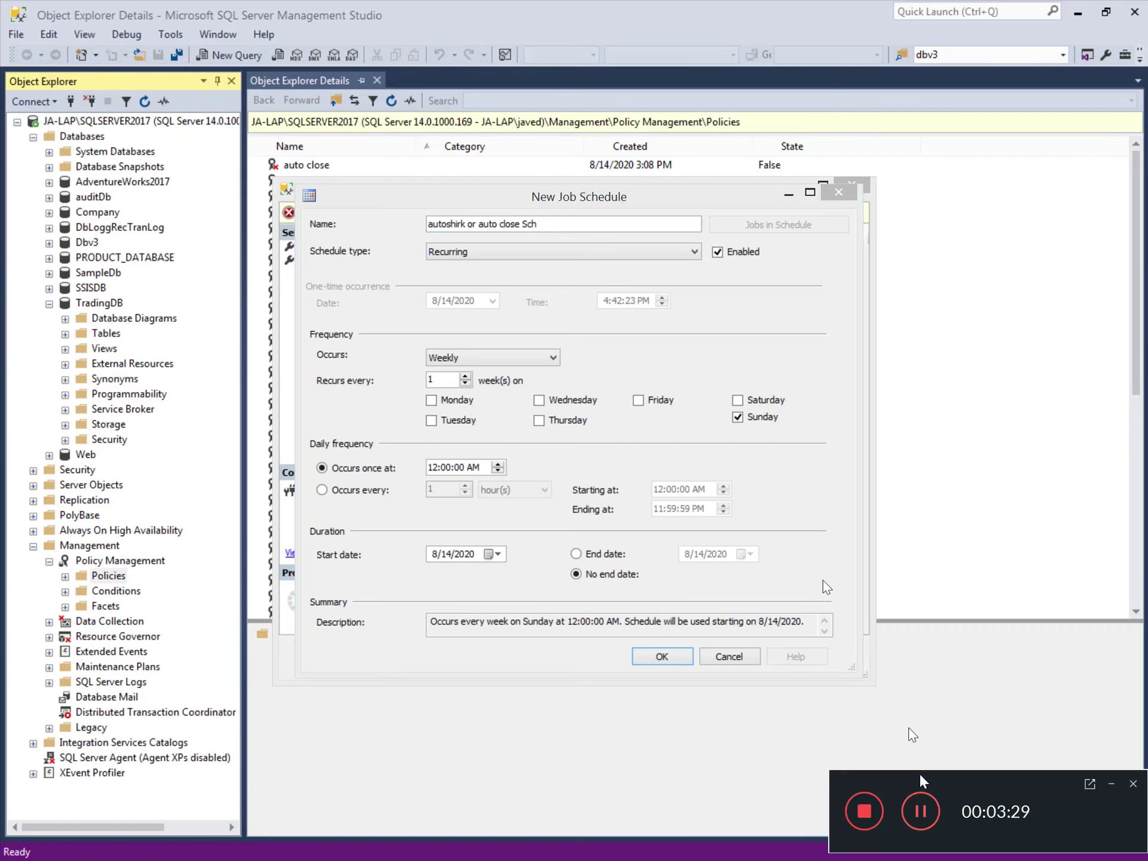
Step: Make the schedule occur daily, repeating every 10 seconds, and save it for the policy
left_click(471, 357)
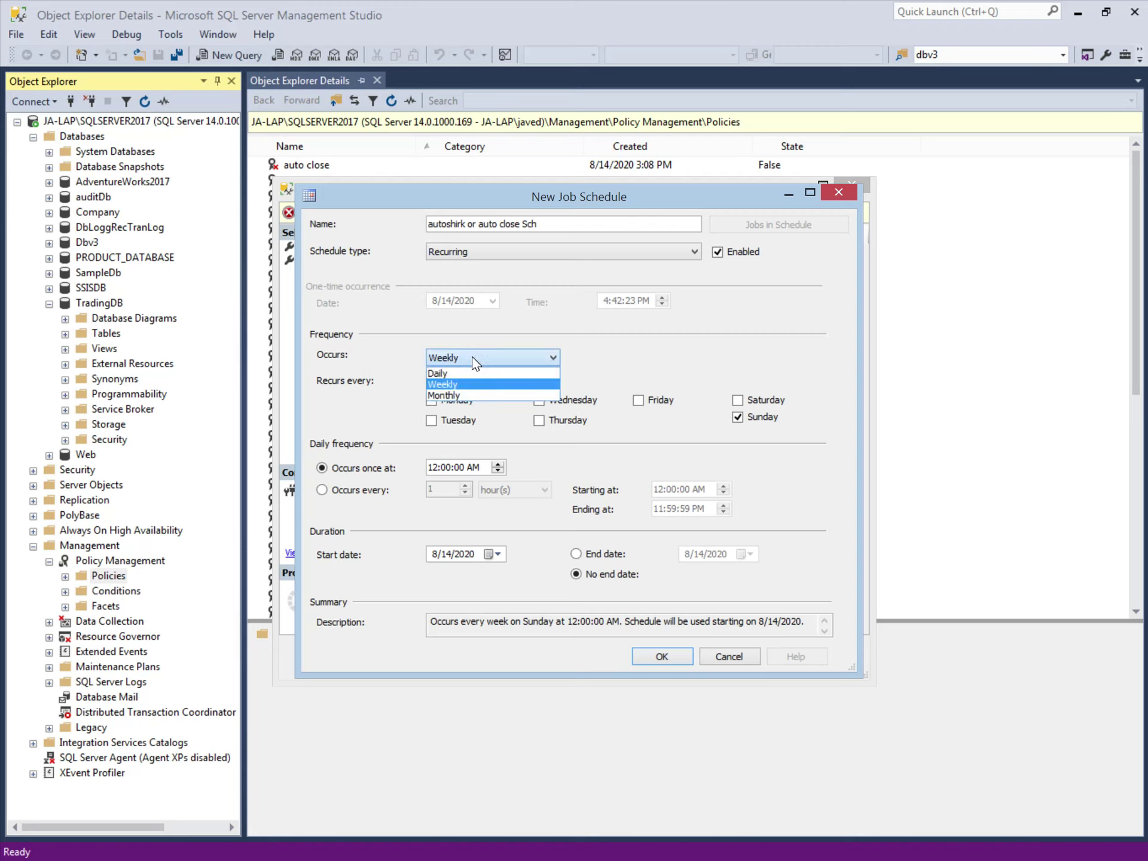
left_click(443, 375)
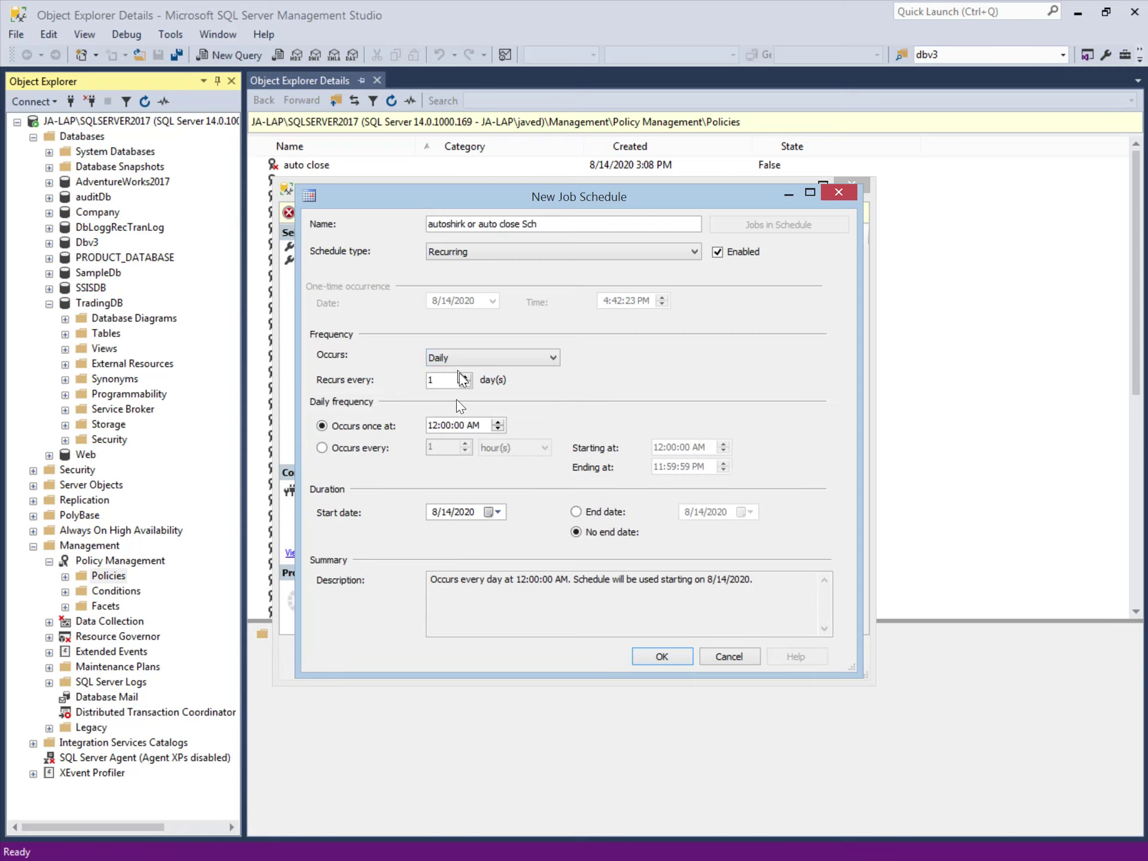
left_click(349, 450)
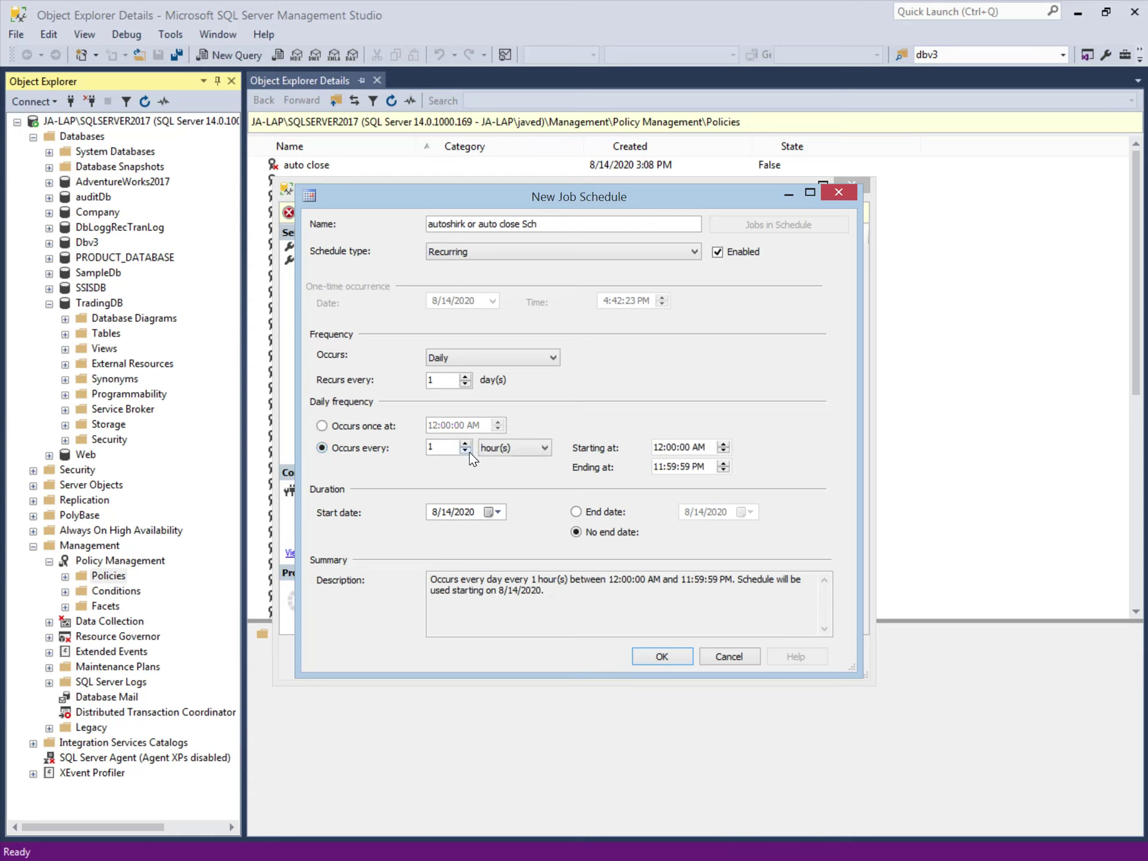
left_click(465, 450)
left_click(465, 443)
left_click(465, 443)
left_click(465, 442)
left_click(541, 447)
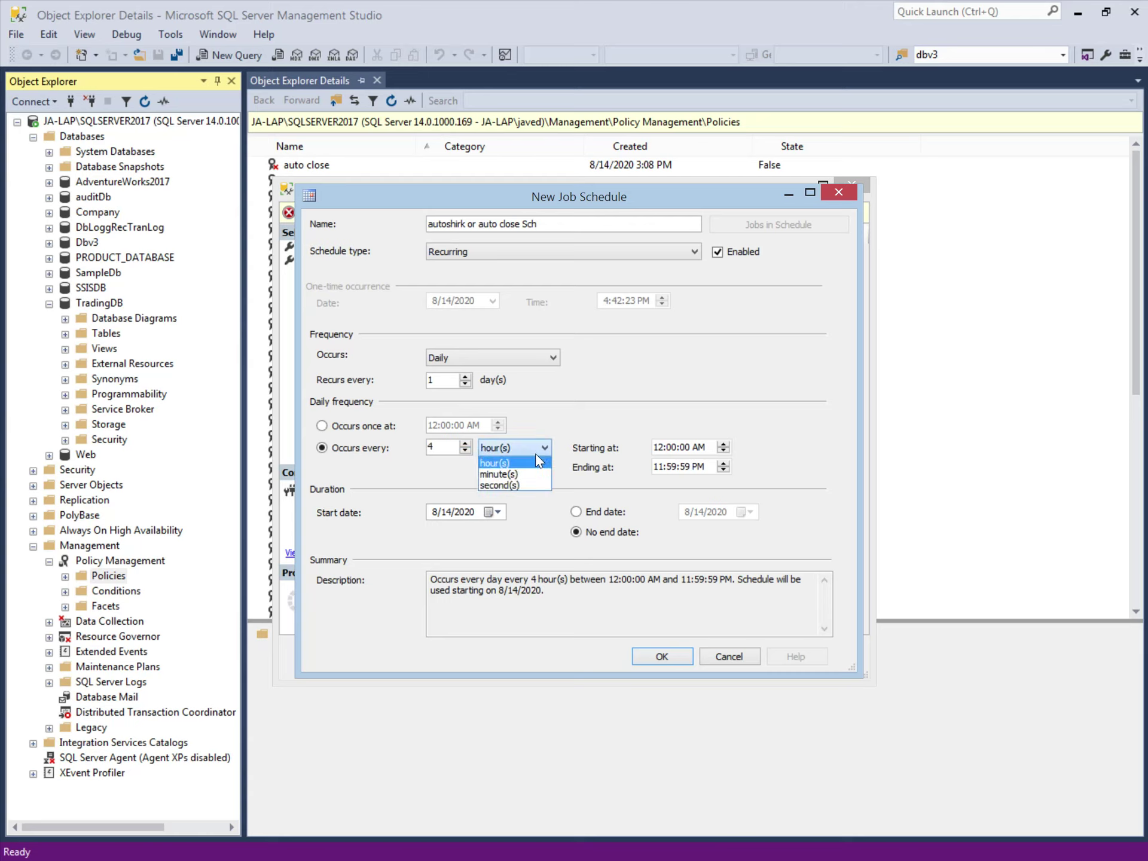
left_click(517, 486)
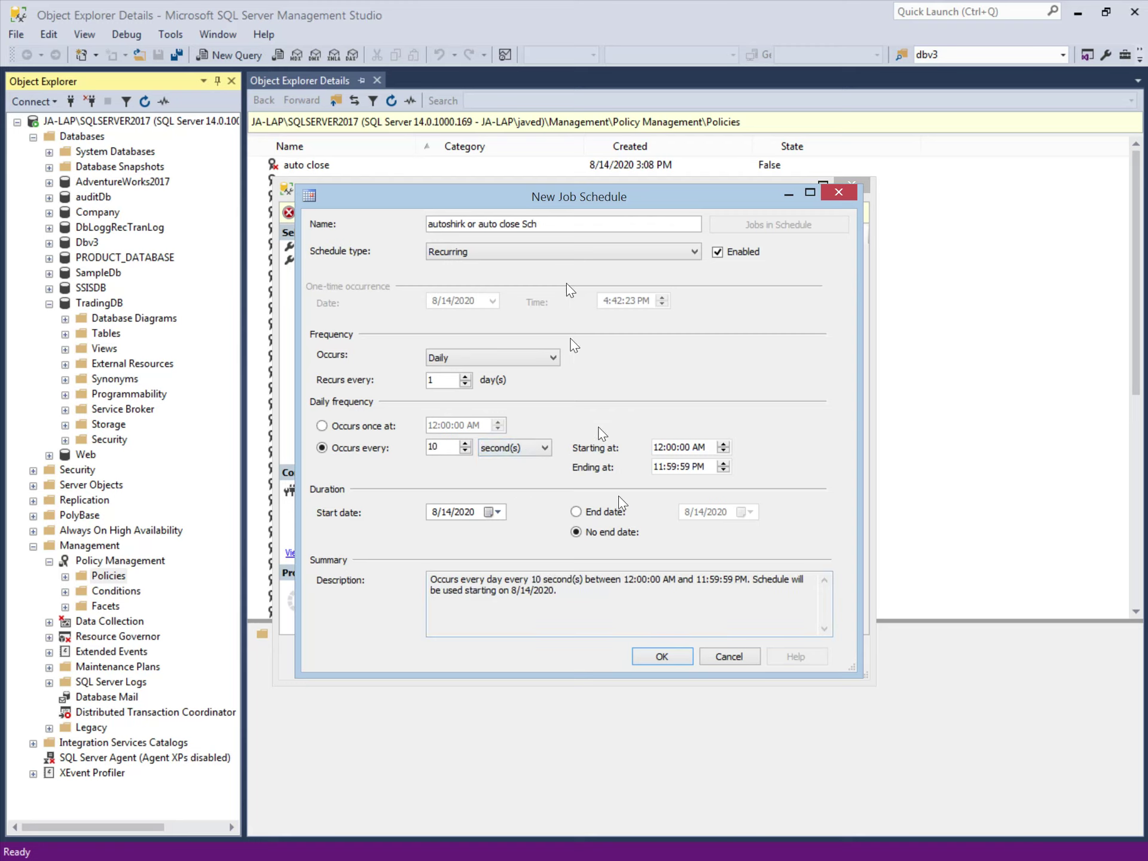
left_click(673, 658)
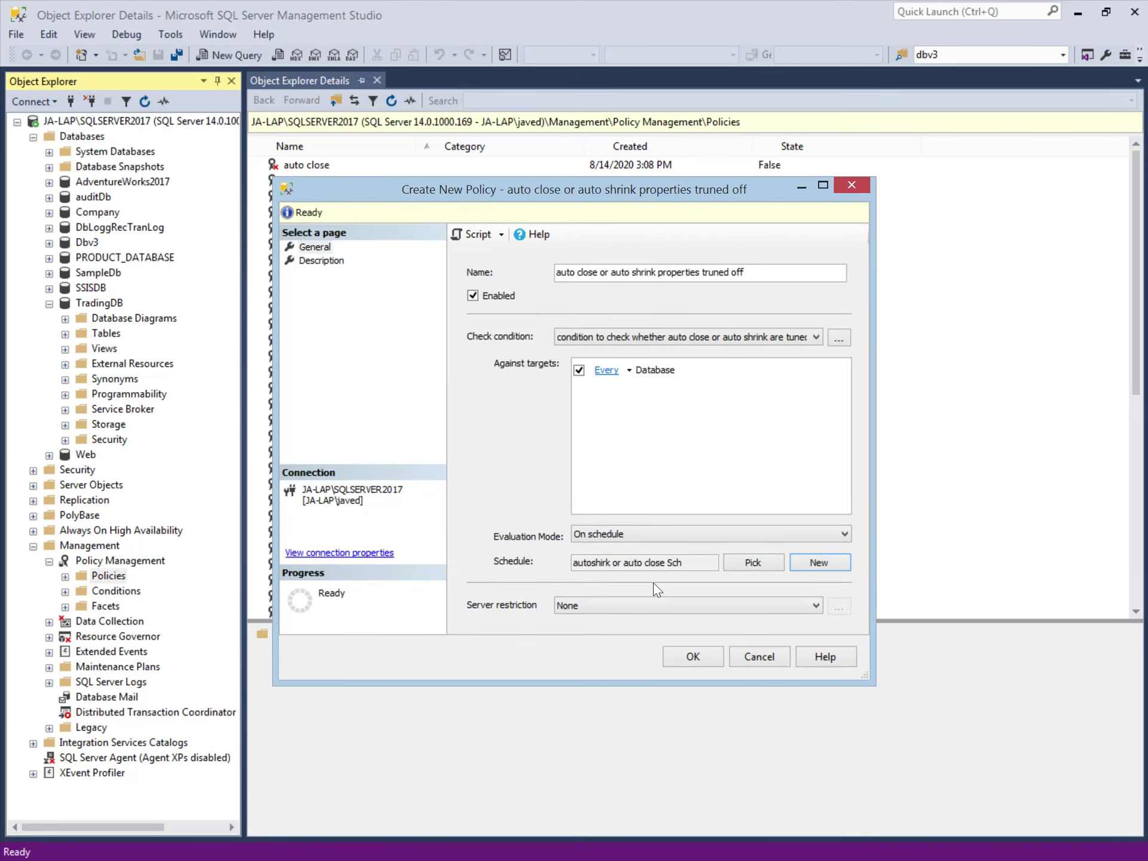
Step: Review the policy's description settings and create the policy
left_click(325, 261)
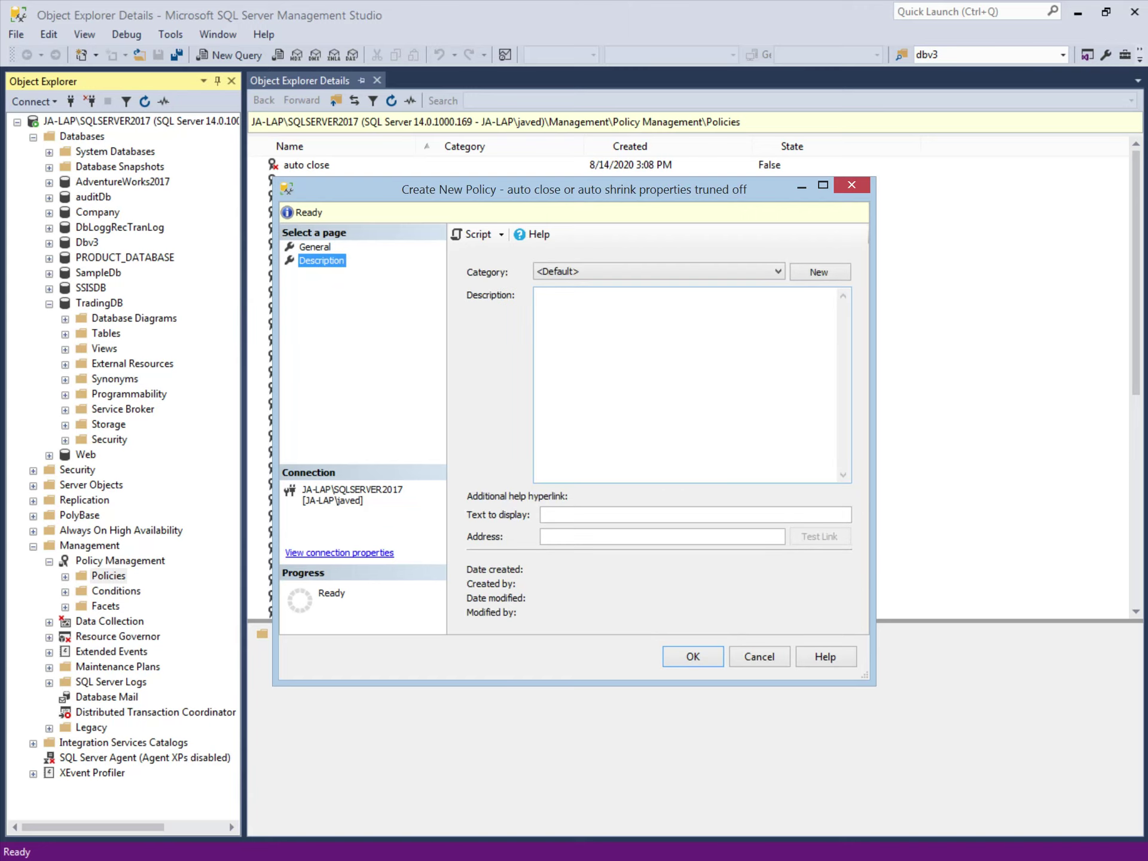
left_click(315, 247)
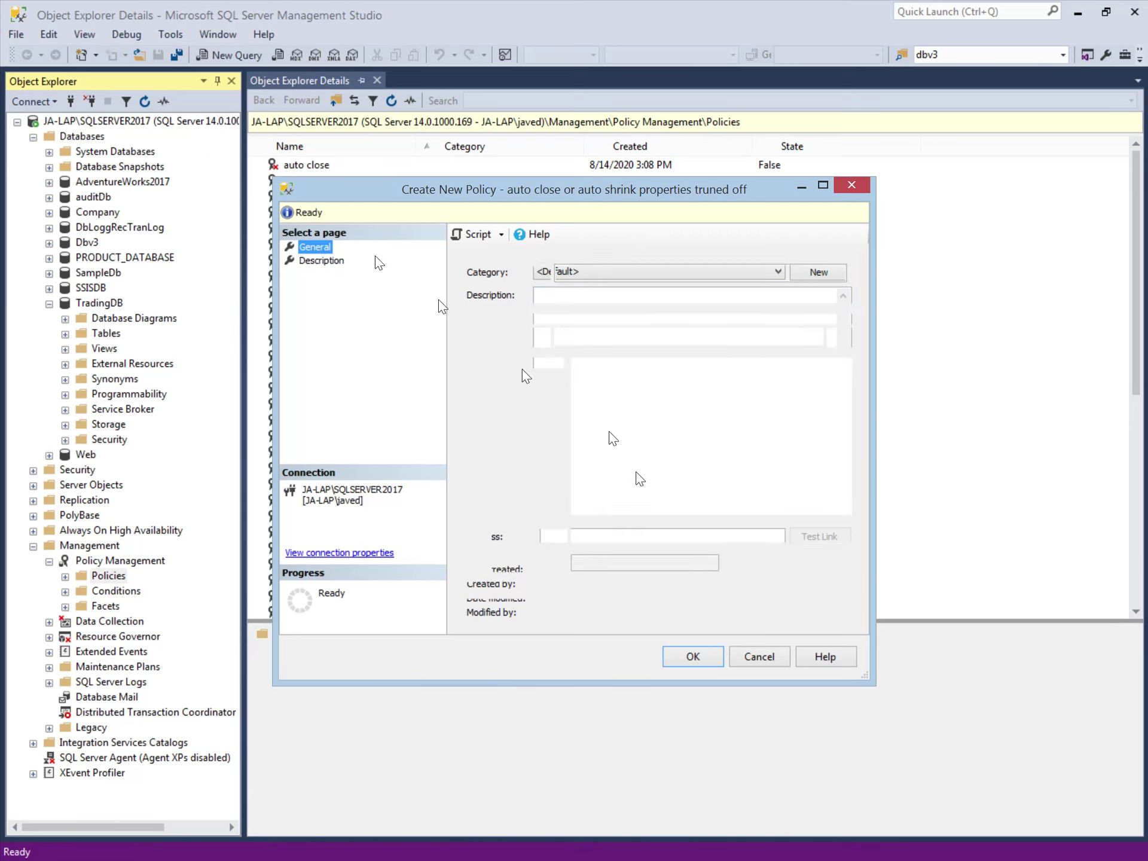
left_click(689, 660)
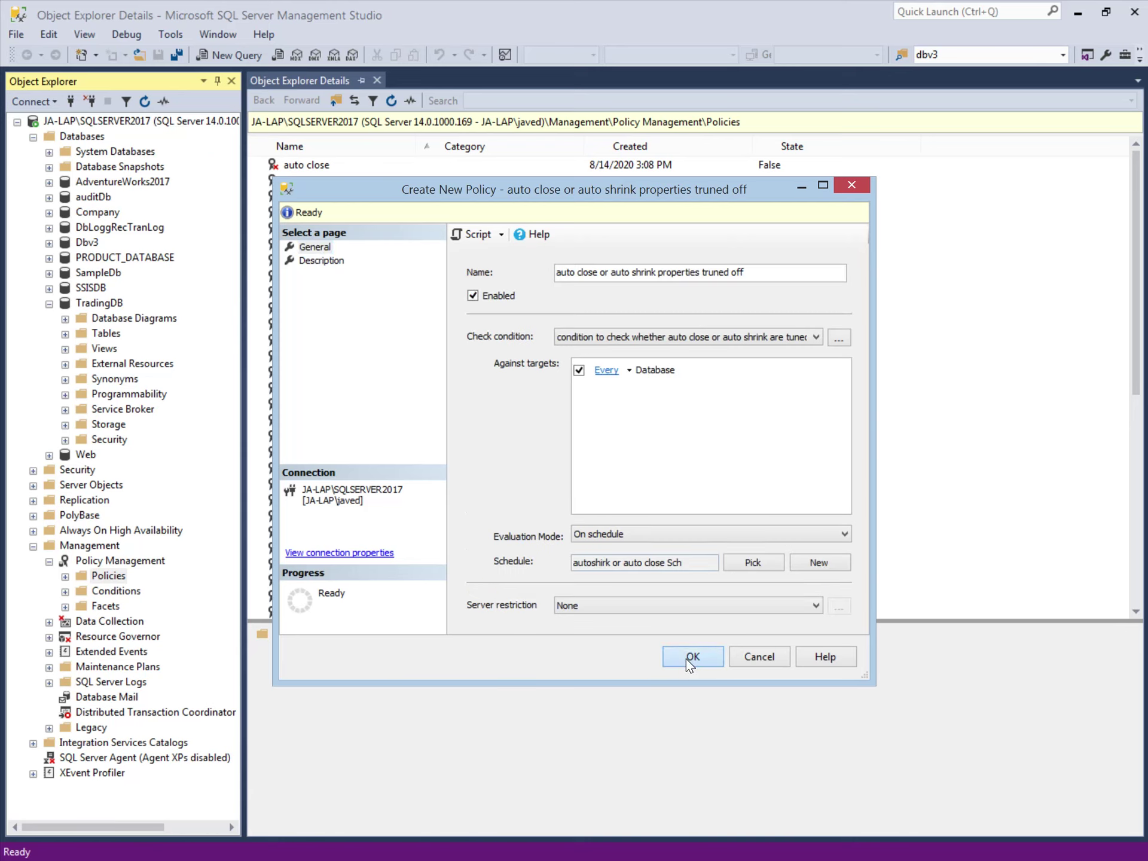
left_click(686, 658)
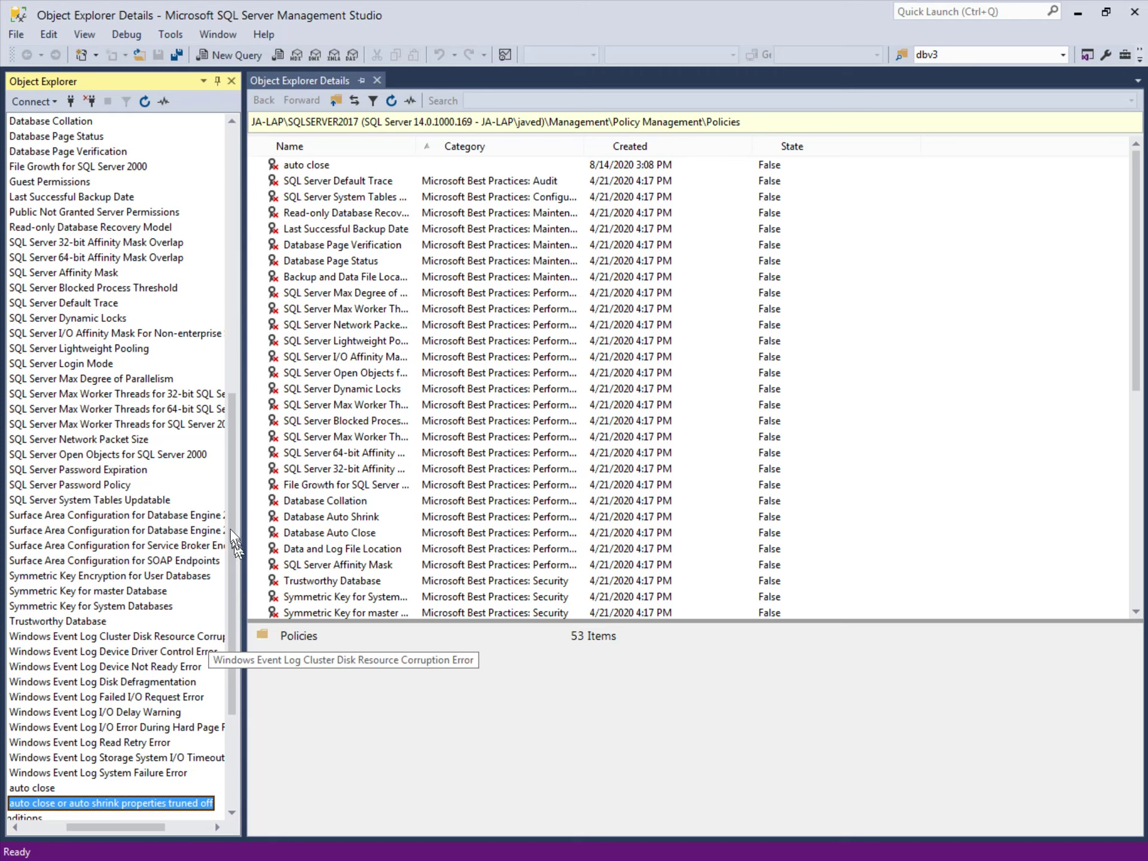
Step: Collapse the Management node and start the SQL Server Agent service, confirming the start
left_click_drag(229, 525, 234, 601)
left_click_drag(123, 833, 64, 828)
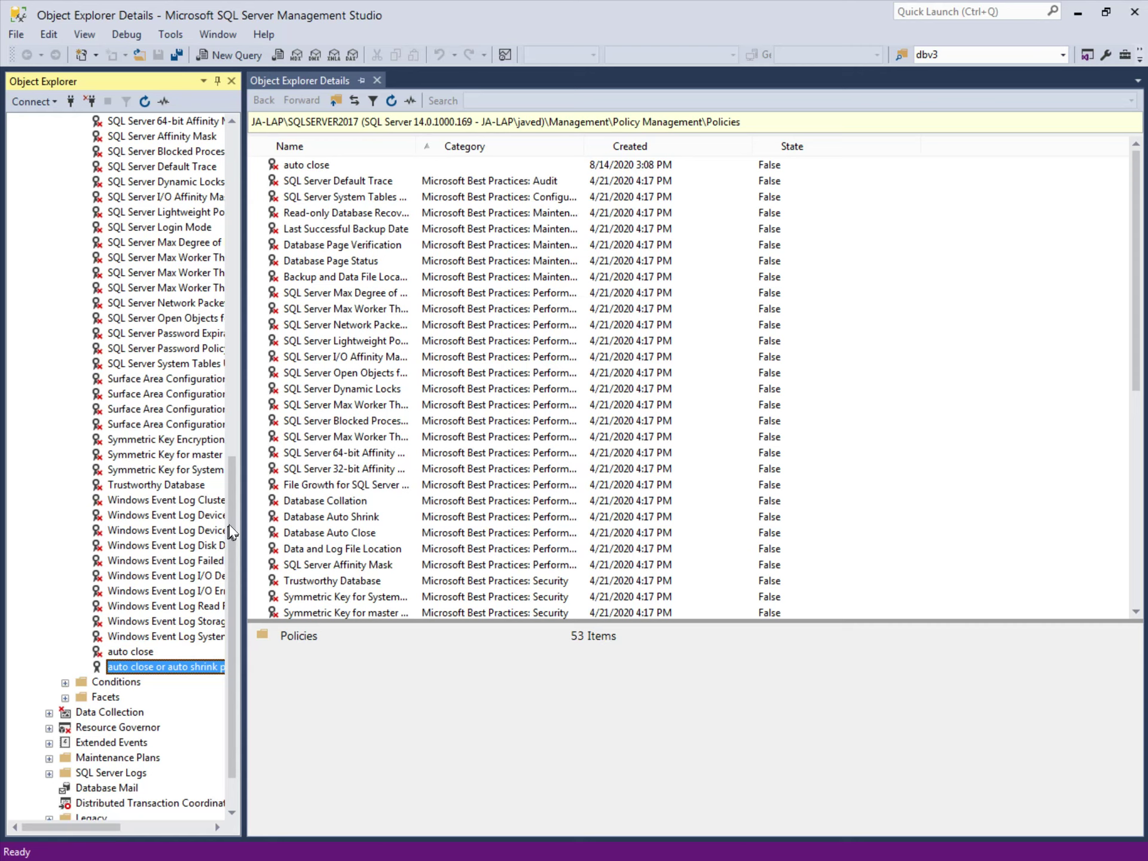
left_click_drag(234, 553, 232, 580)
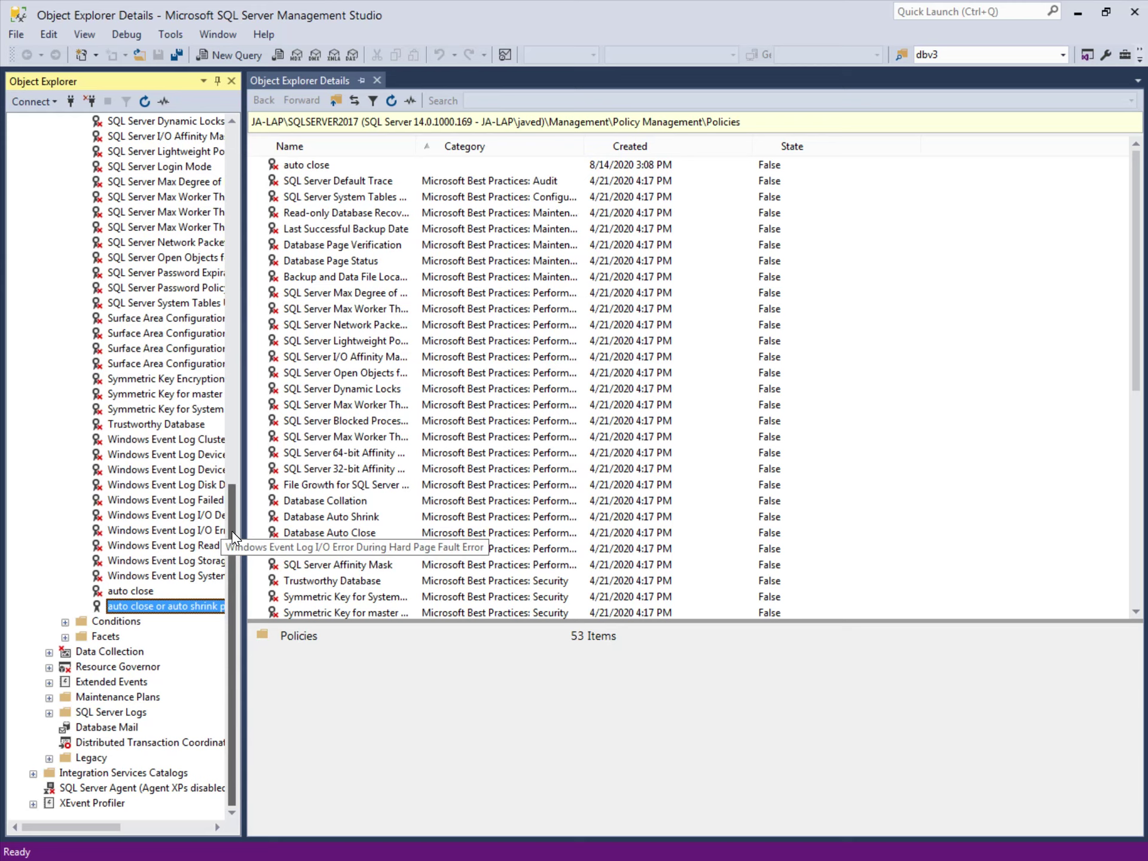
scroll(230, 263, "up", 16)
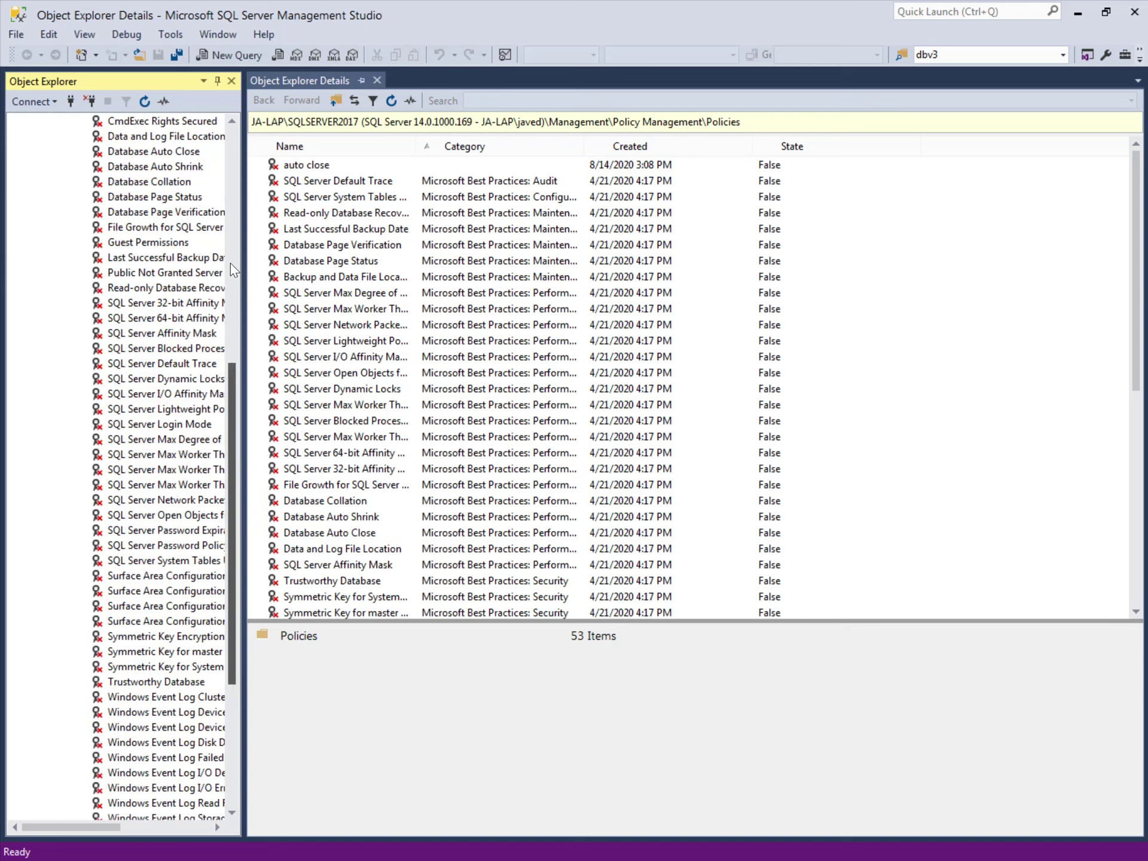
scroll(245, 148, "up", 2)
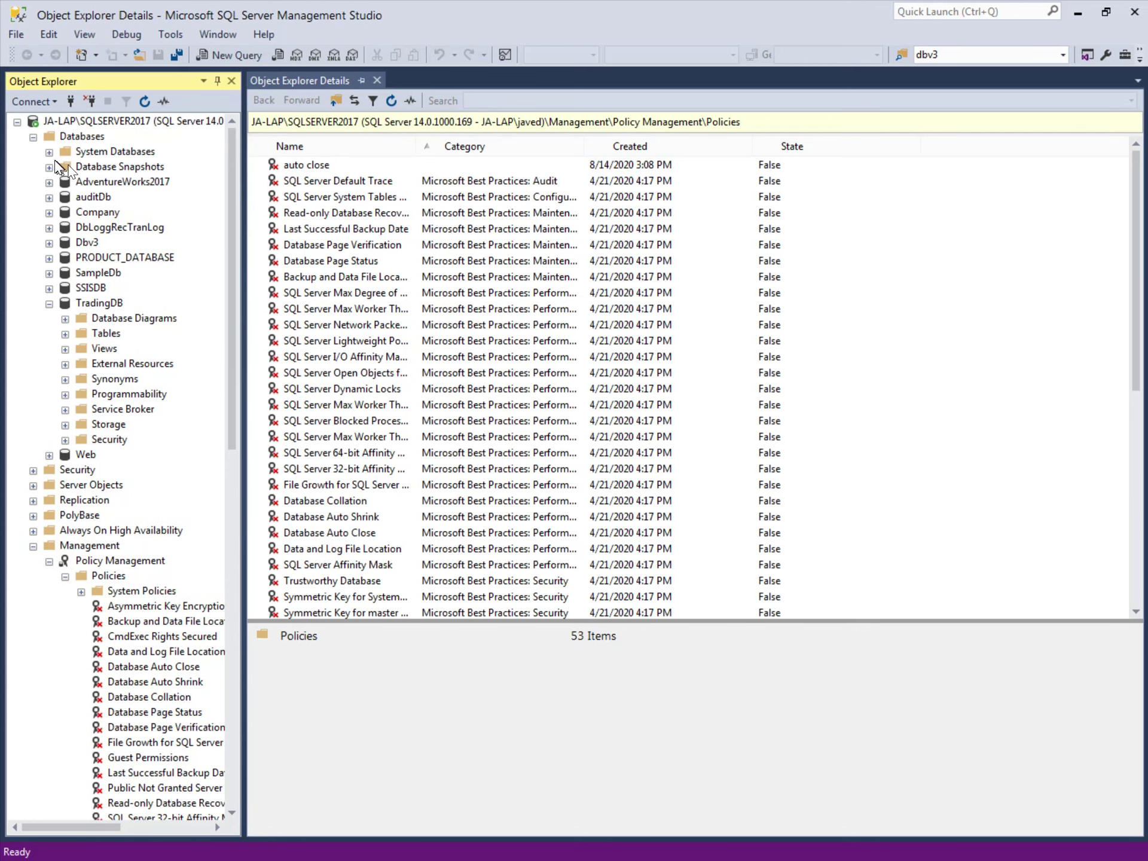
left_click(33, 546)
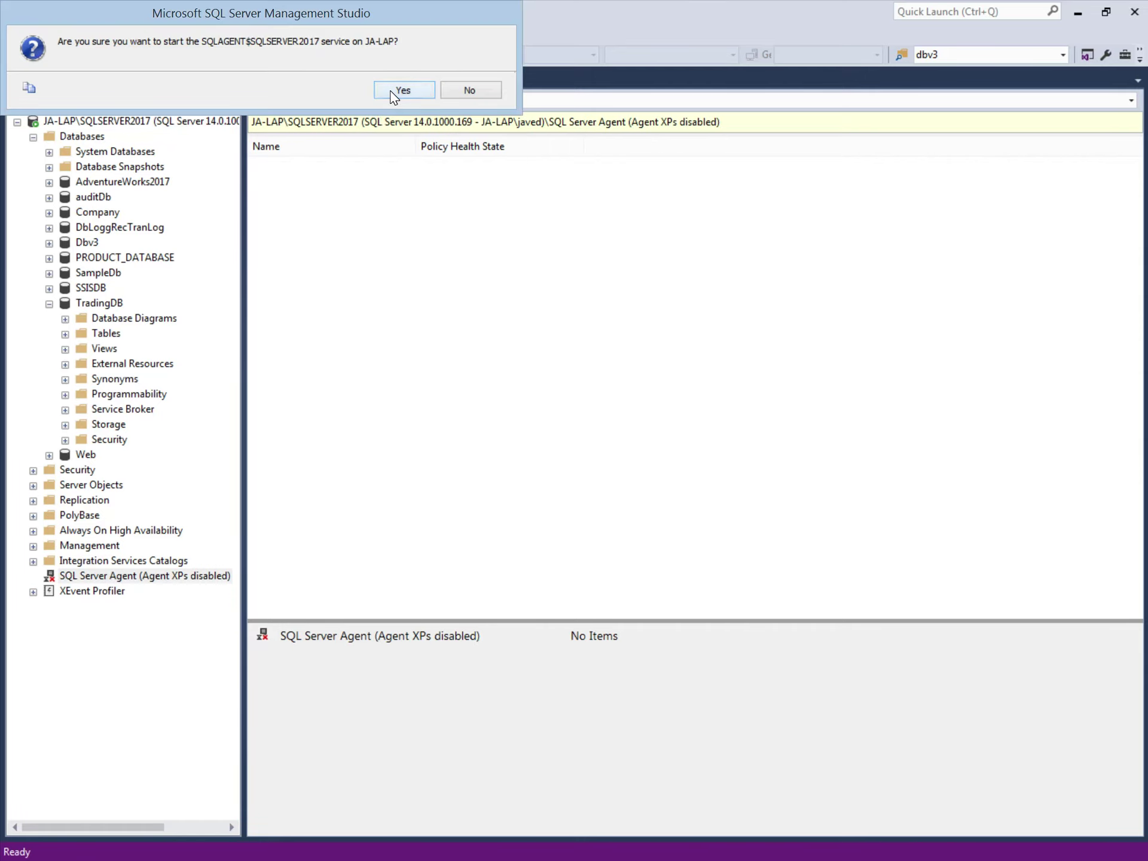
left_click(403, 90)
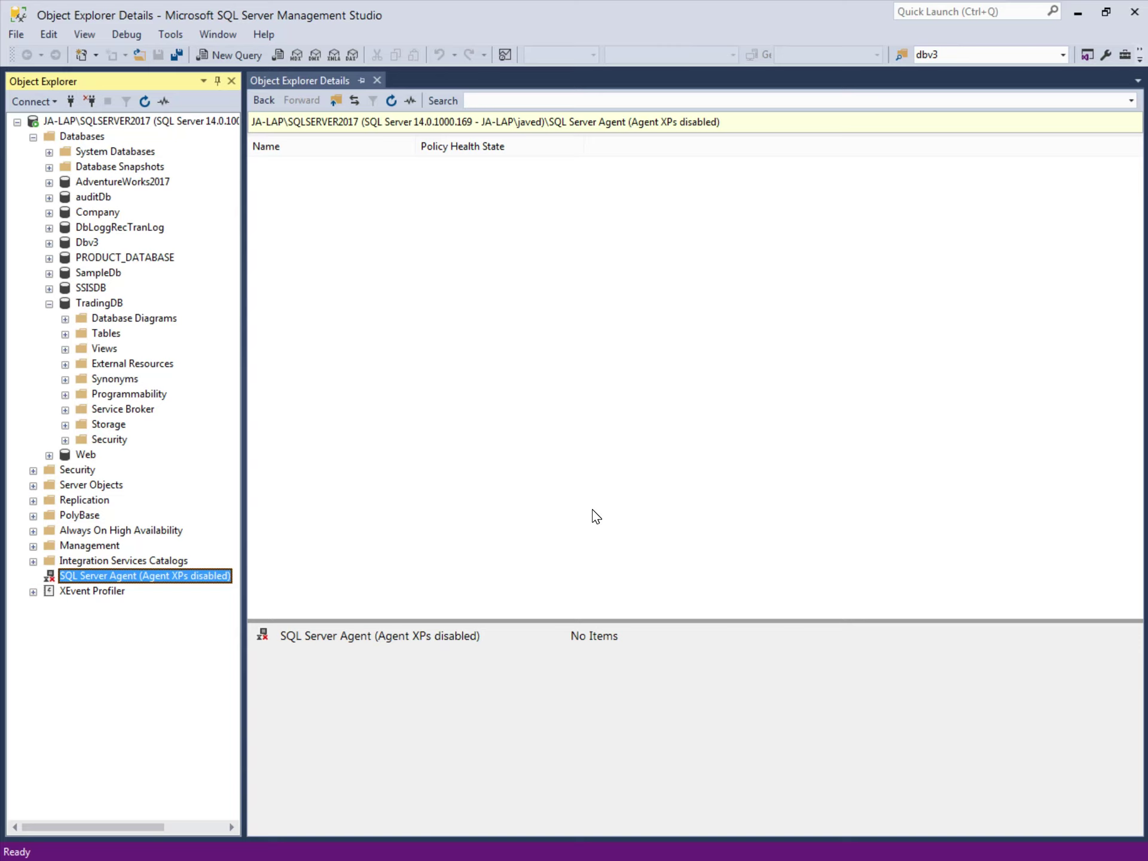
mouse_move(956, 859)
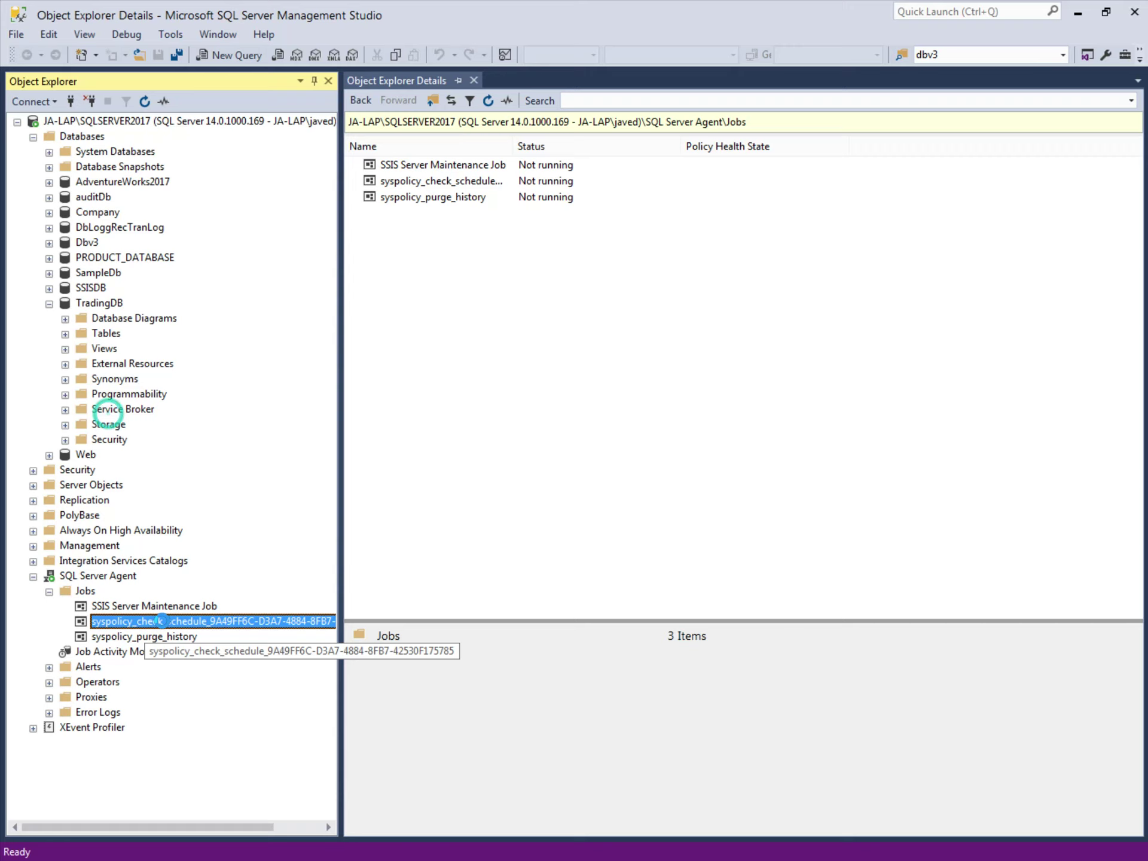
Step: Open the properties of the syspolicy_check_schedule job and review its schedule list and job step list
left_click(389, 639)
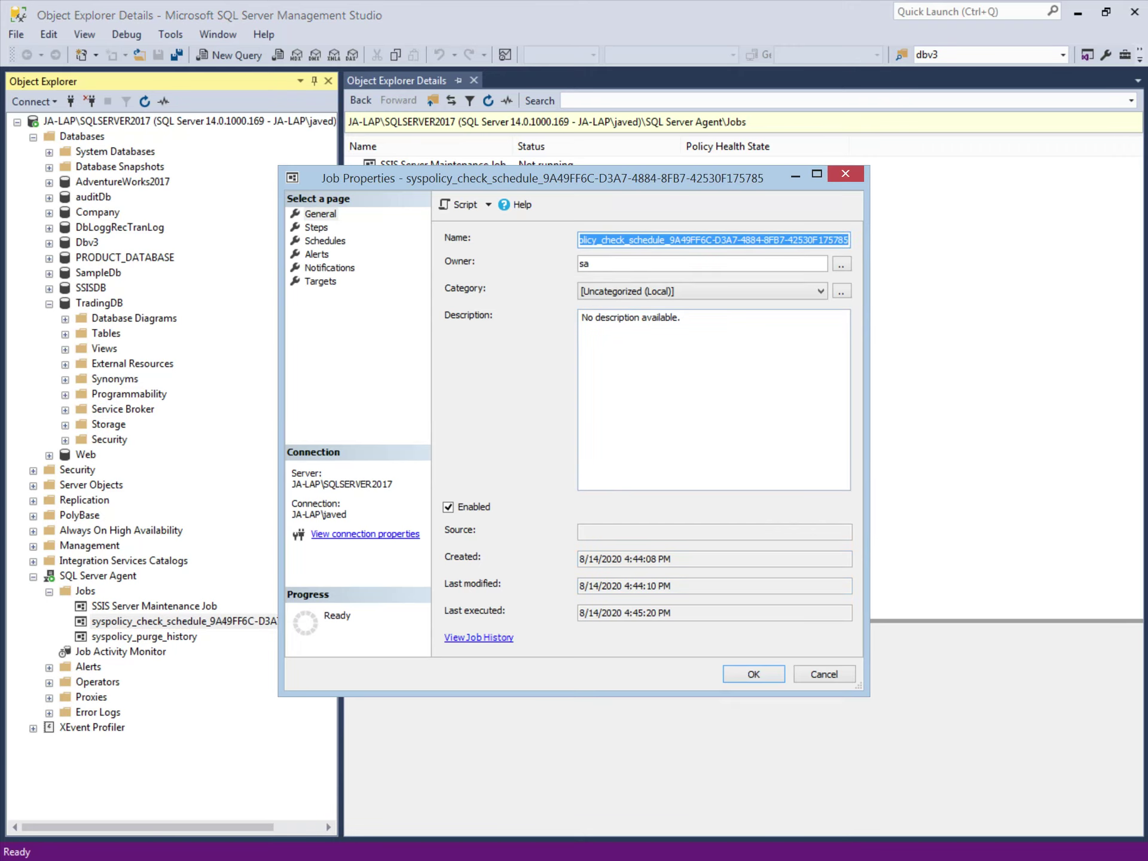
left_click(317, 228)
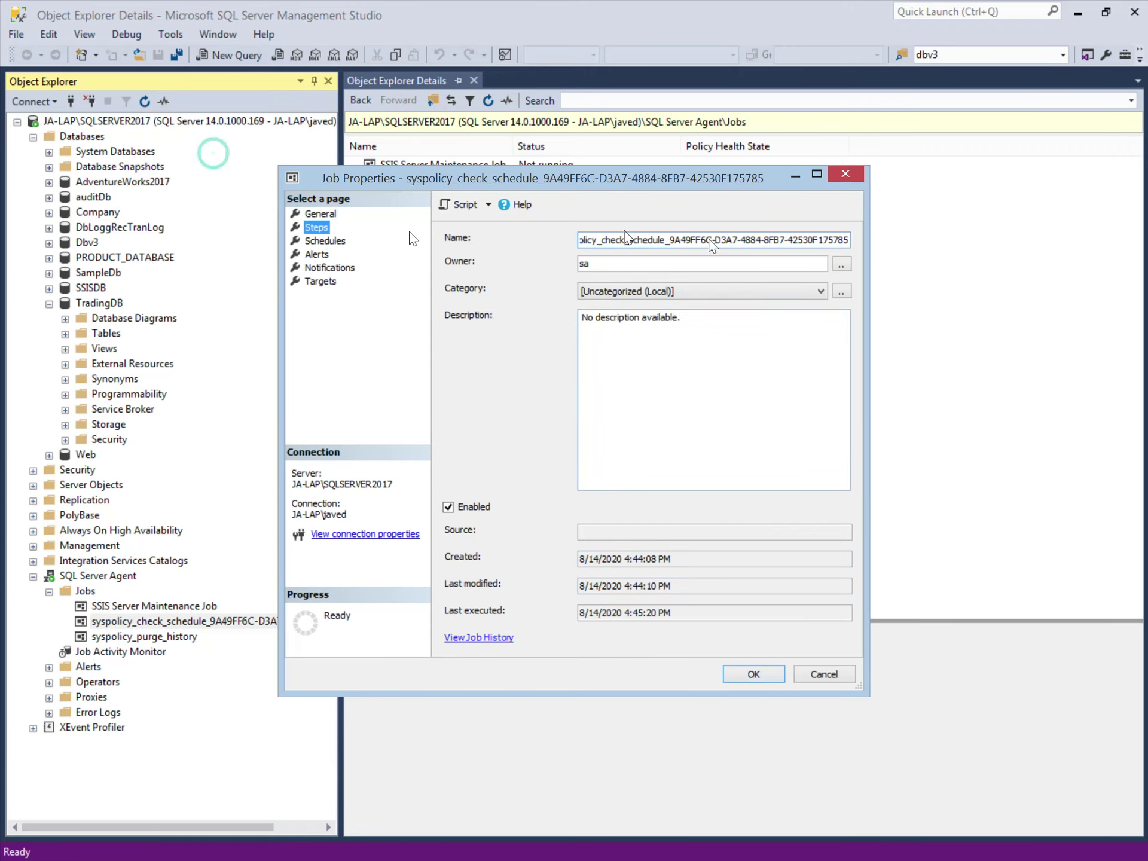
left_click(326, 240)
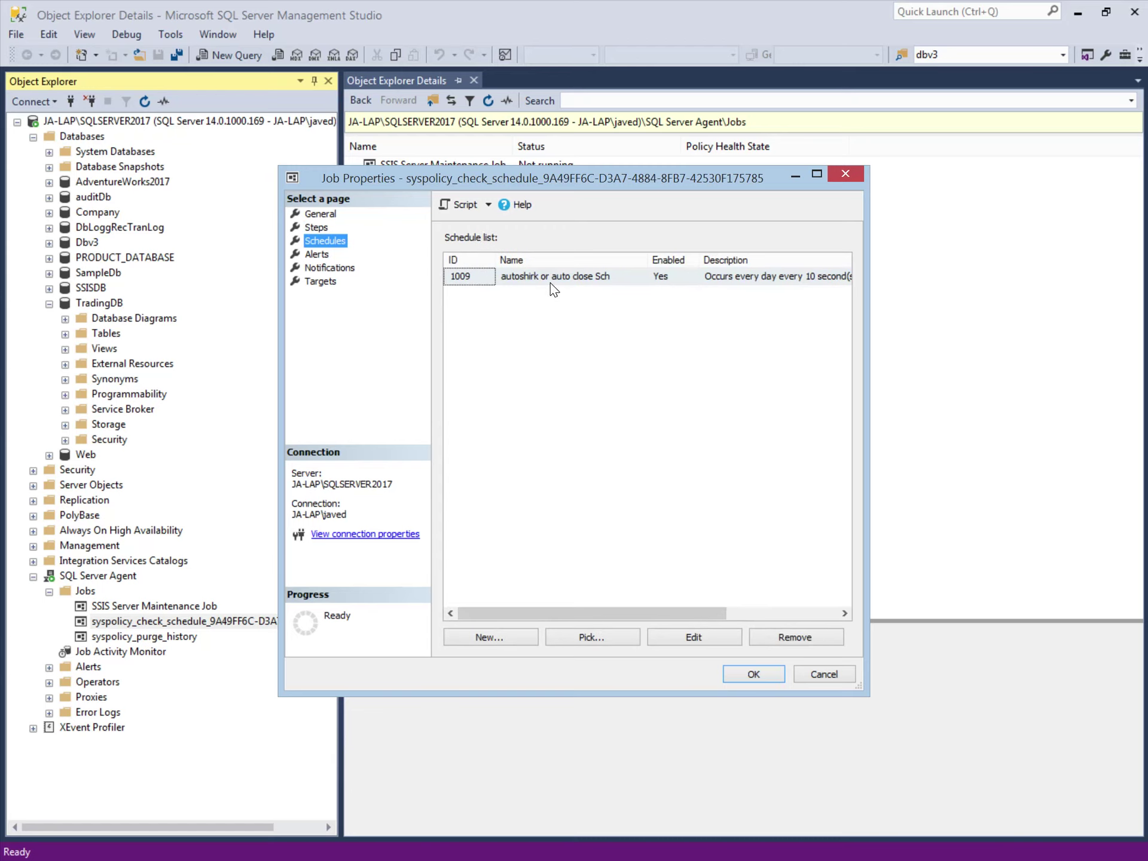
left_click(317, 228)
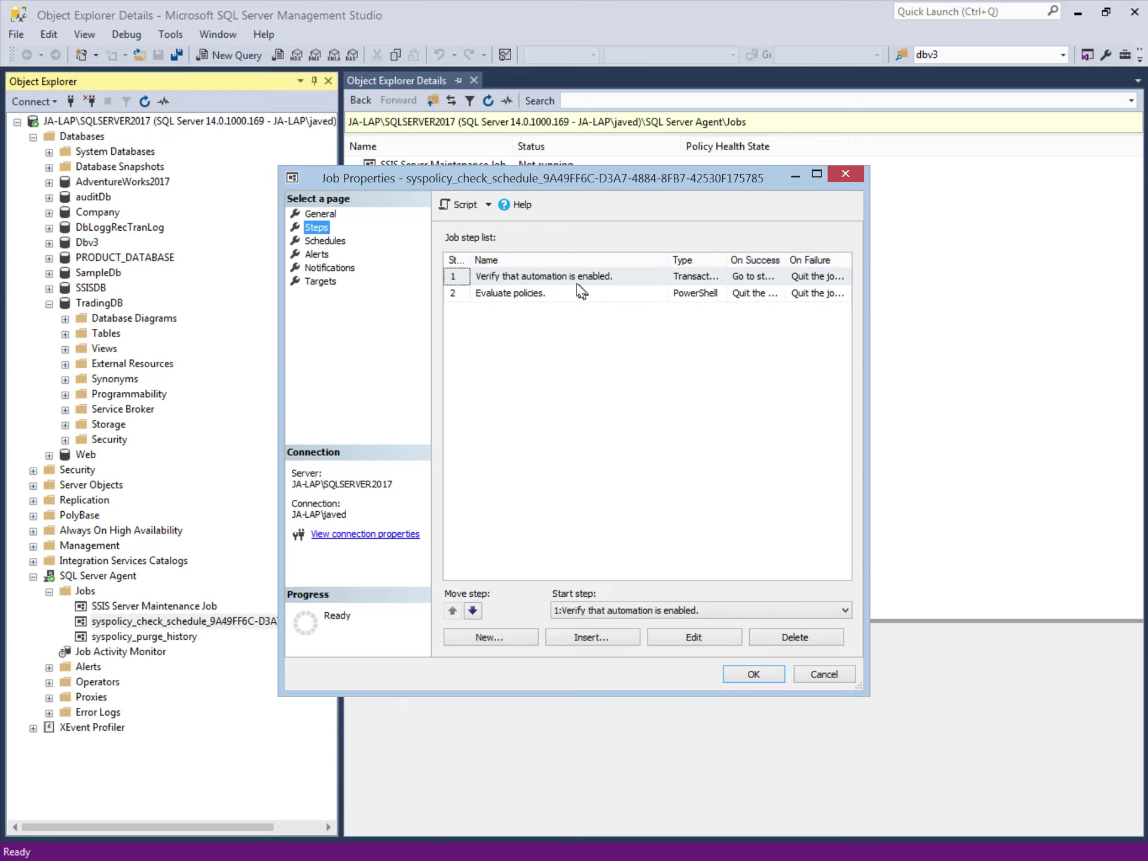
Step: Inspect the T-SQL command of the job step "Verify that automation is enabled." and leave it without changes
left_click(566, 276)
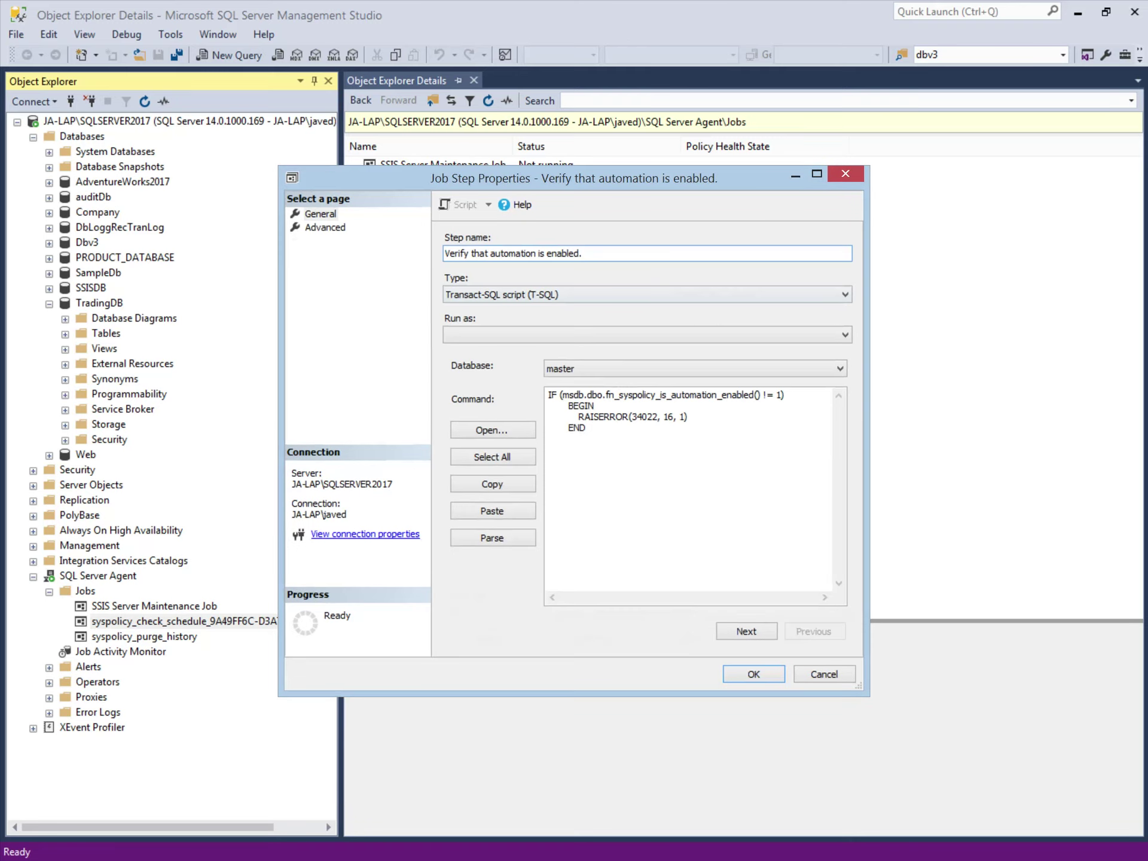
left_click_drag(591, 429, 533, 395)
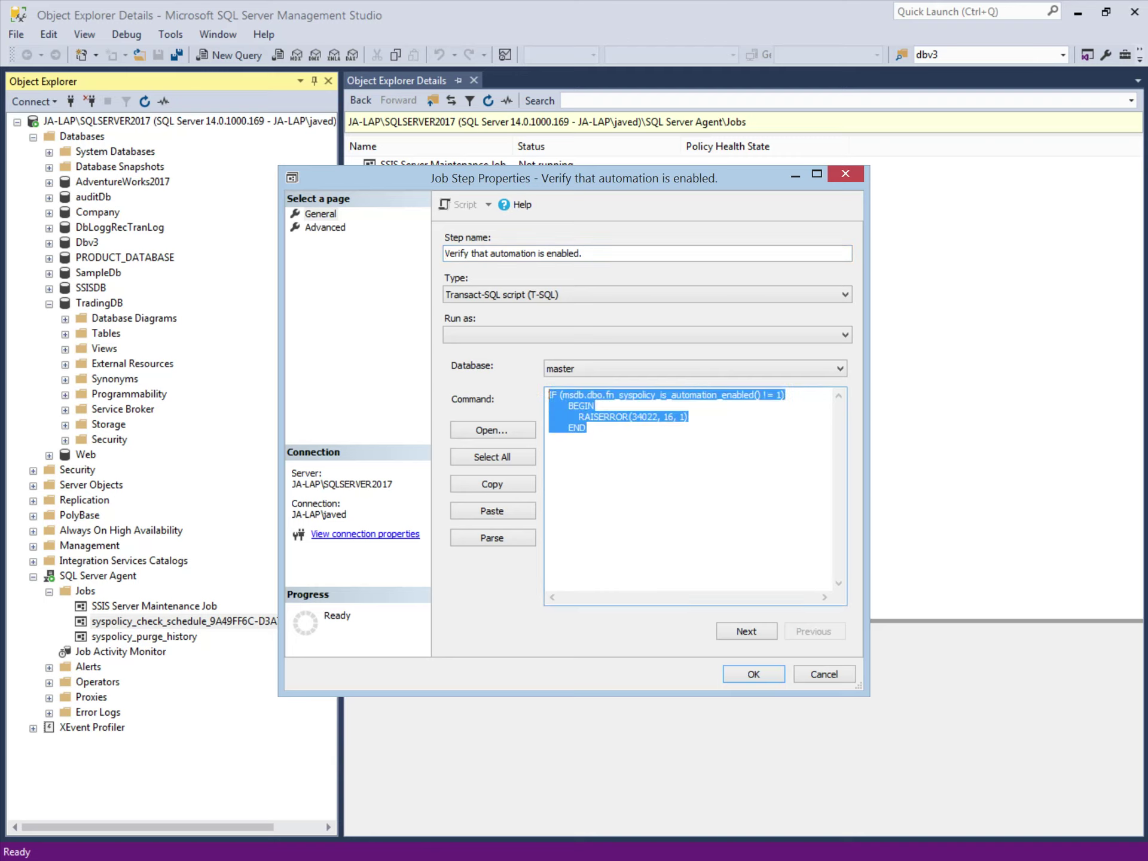
left_click(830, 682)
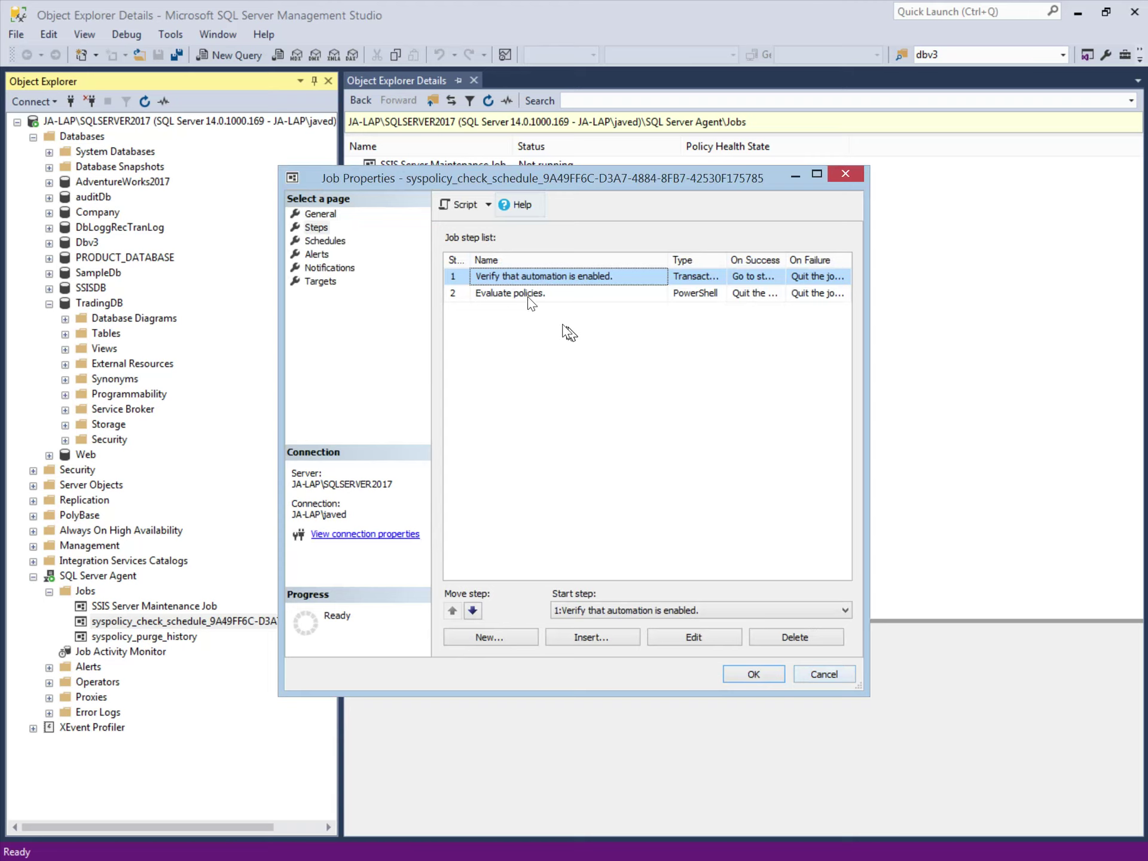
Step: Inspect the PowerShell command of the job step "Evaluate policies." and close the job's properties
left_click(515, 293)
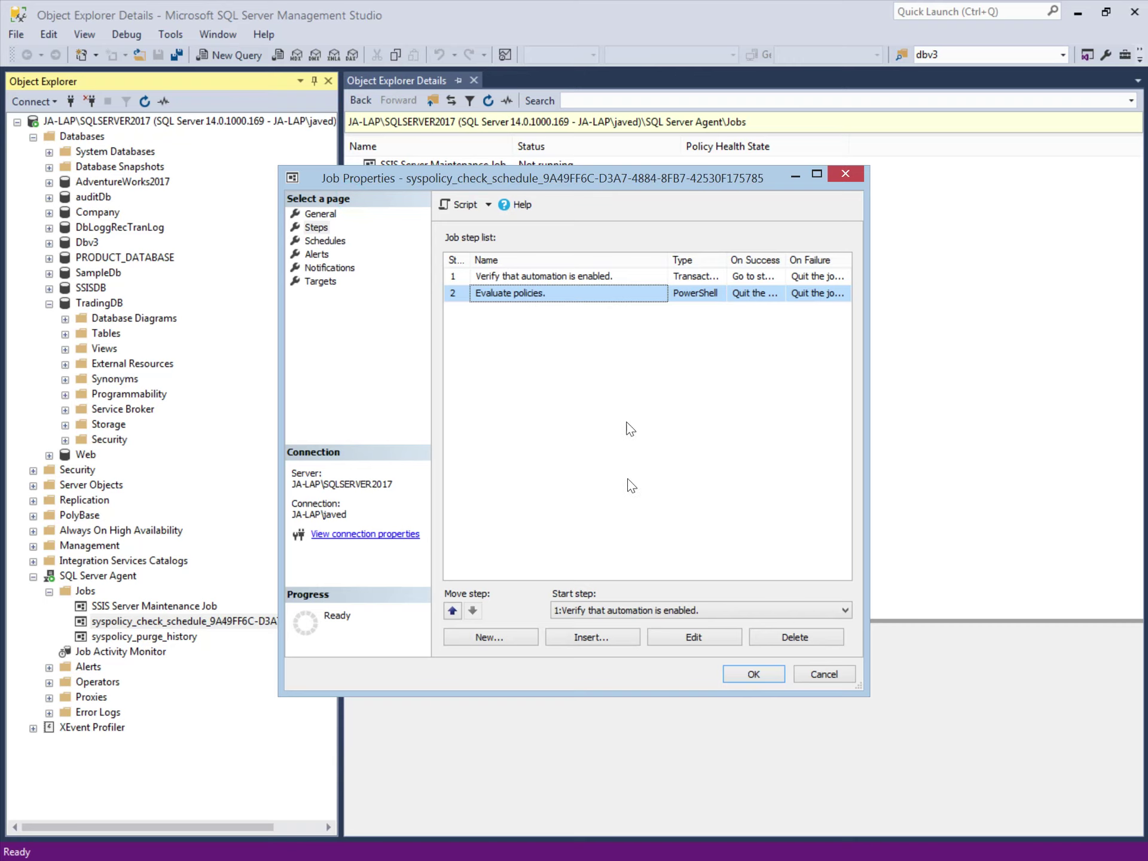
double_click(529, 299)
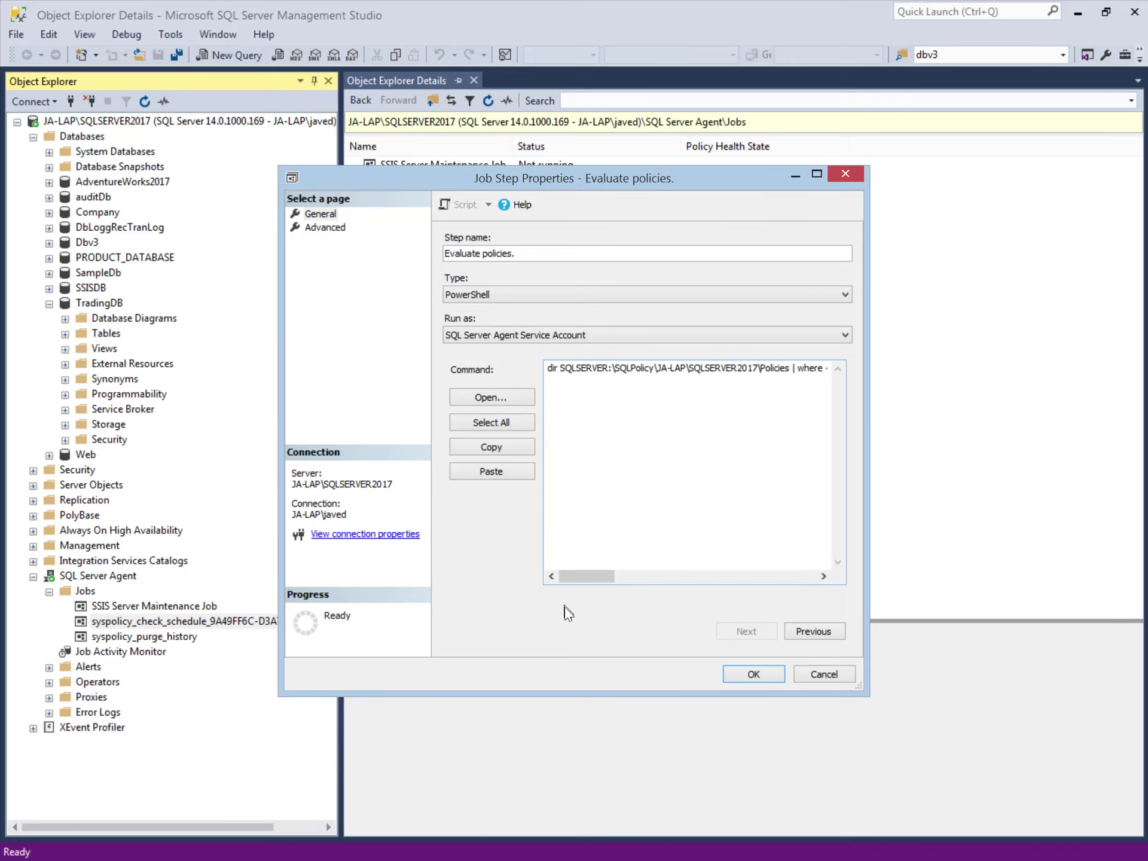
mouse_move(586, 578)
left_mouse_down()
mouse_move(767, 573)
mouse_move(583, 575)
left_mouse_up()
left_click(762, 674)
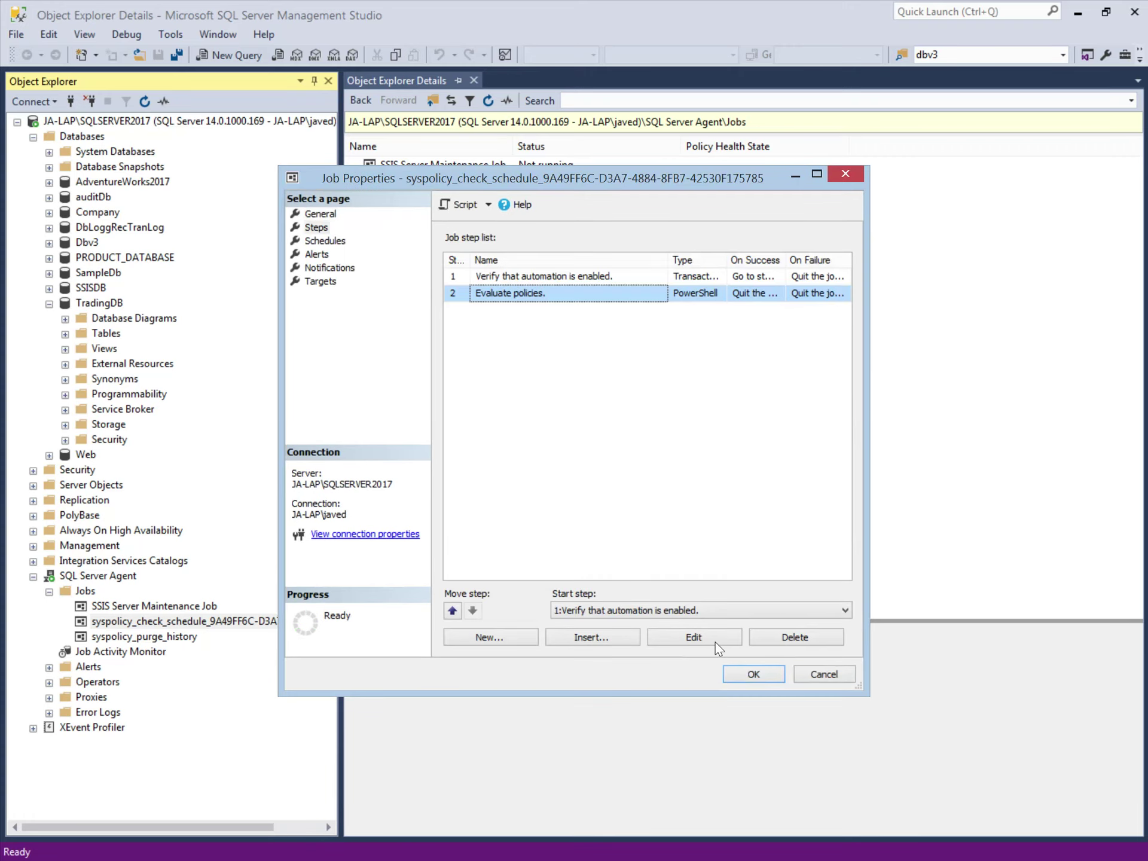
left_click(758, 674)
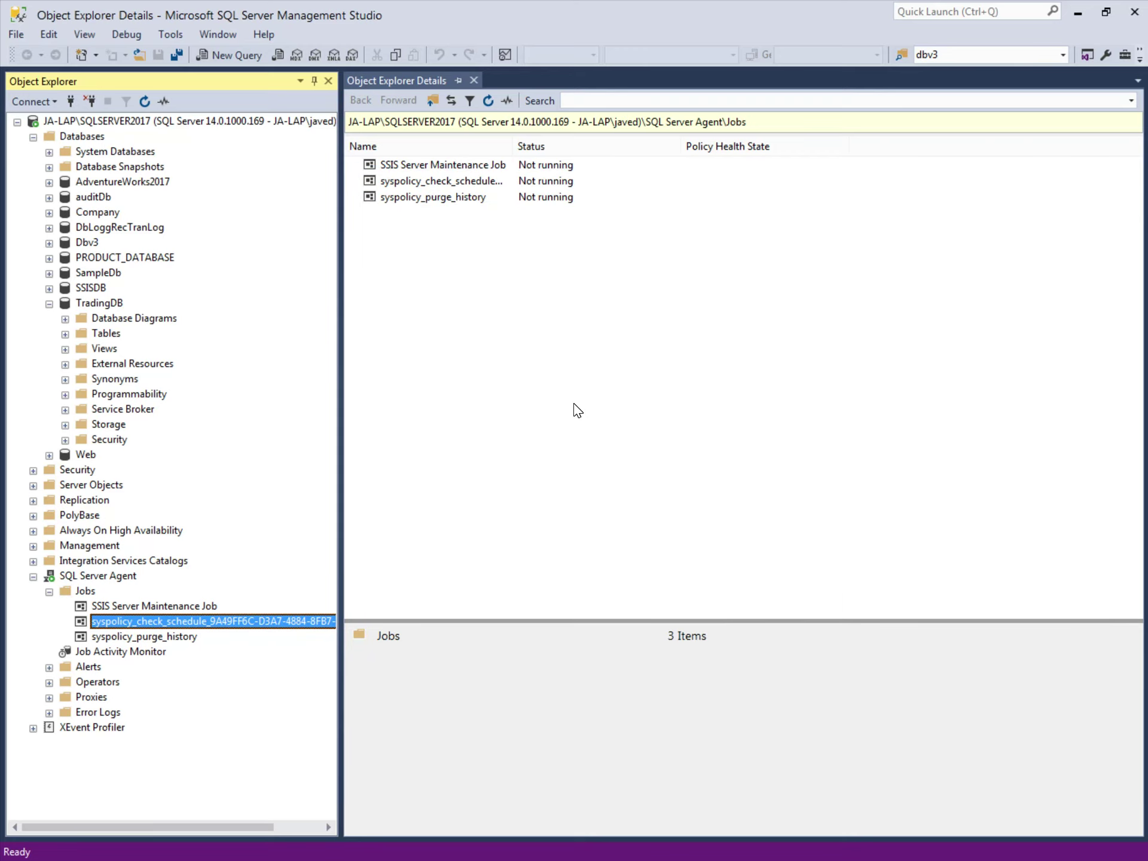
Step: View the syspolicy_check_schedule job's history full screen and examine the individual steps of the 4:47:20 PM and 4:45:20 PM runs
right_click(157, 624)
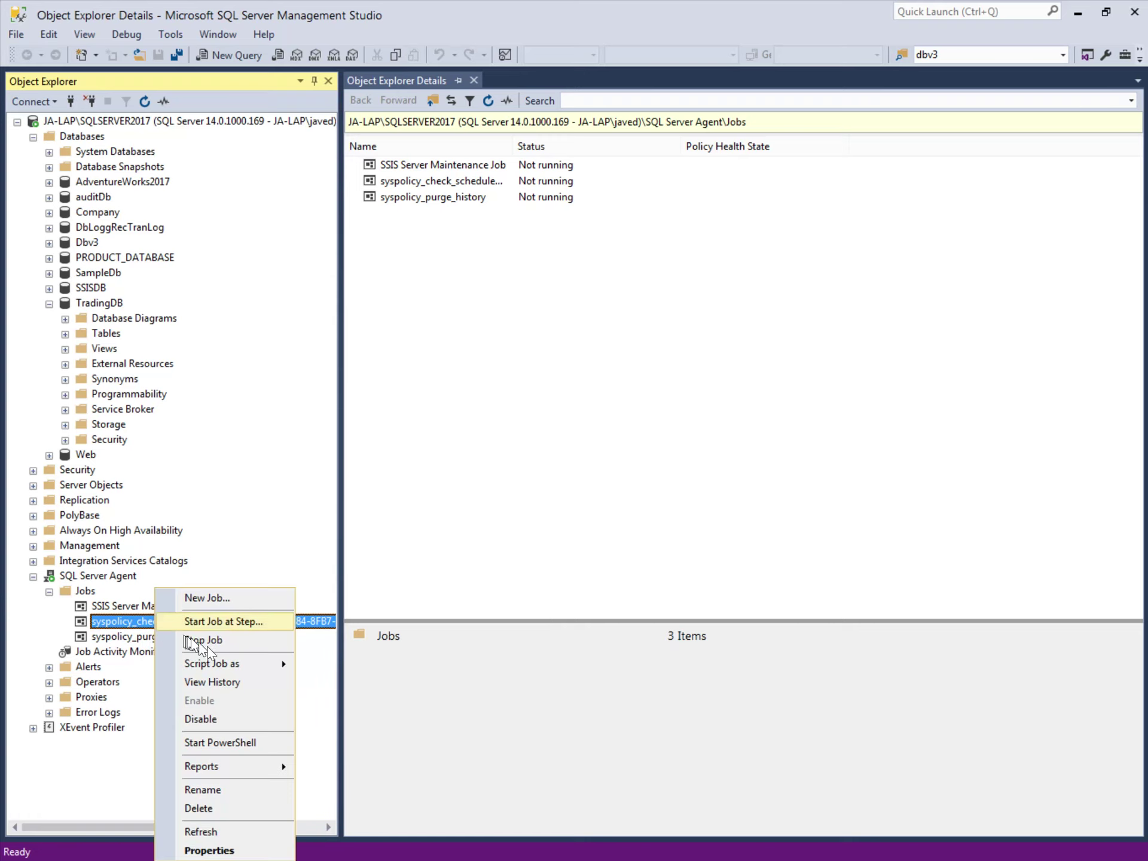
left_click(220, 682)
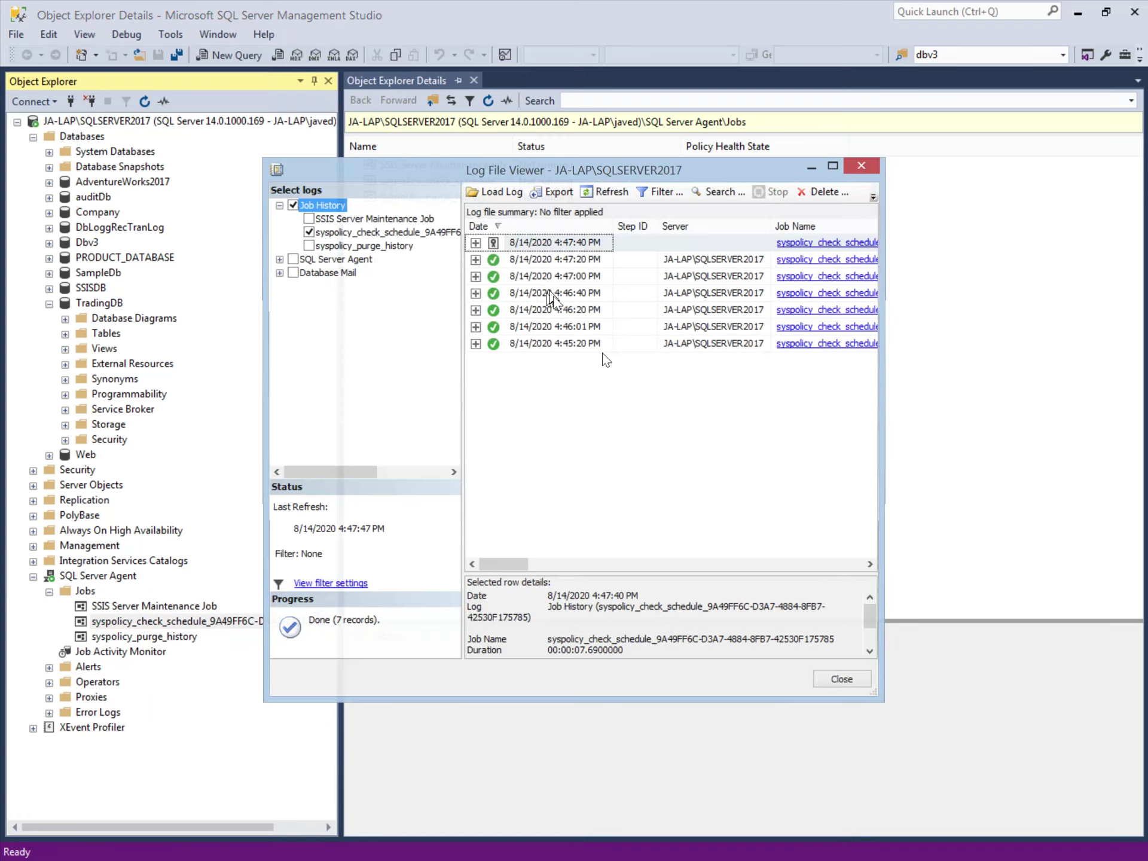
left_click(833, 166)
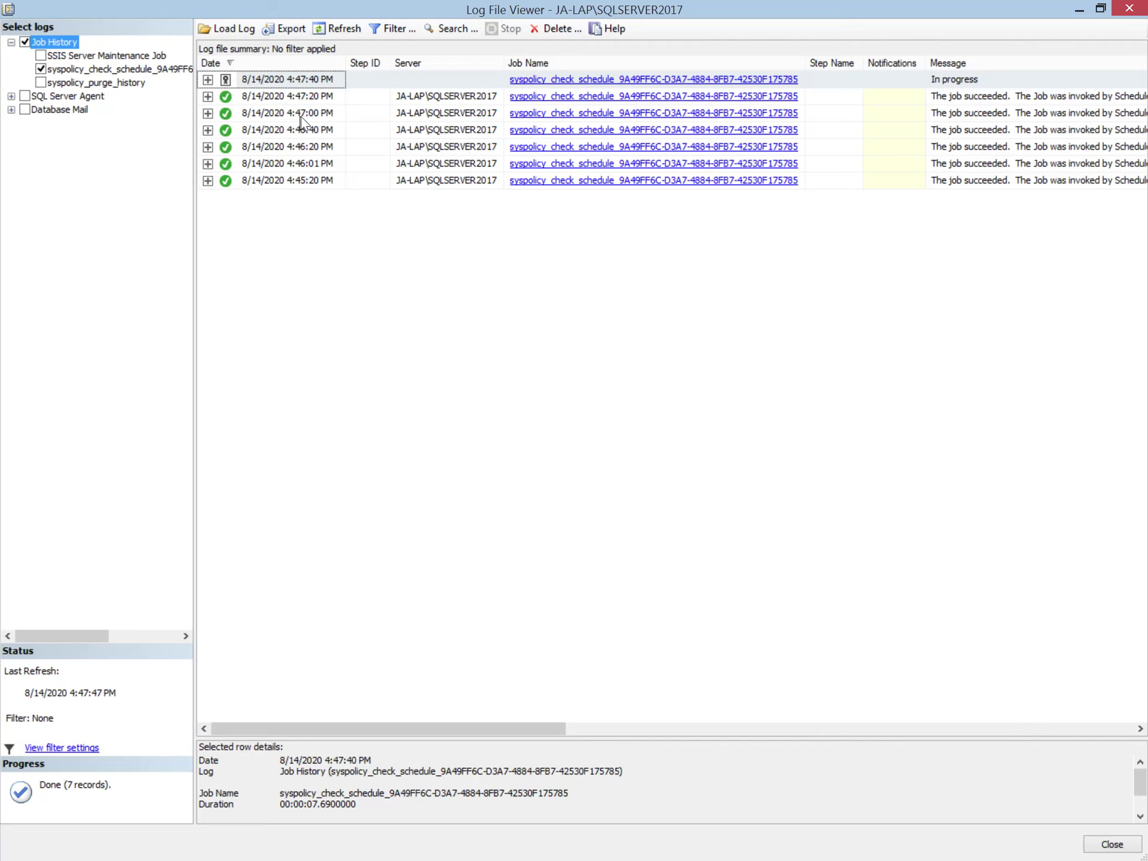
left_click(207, 97)
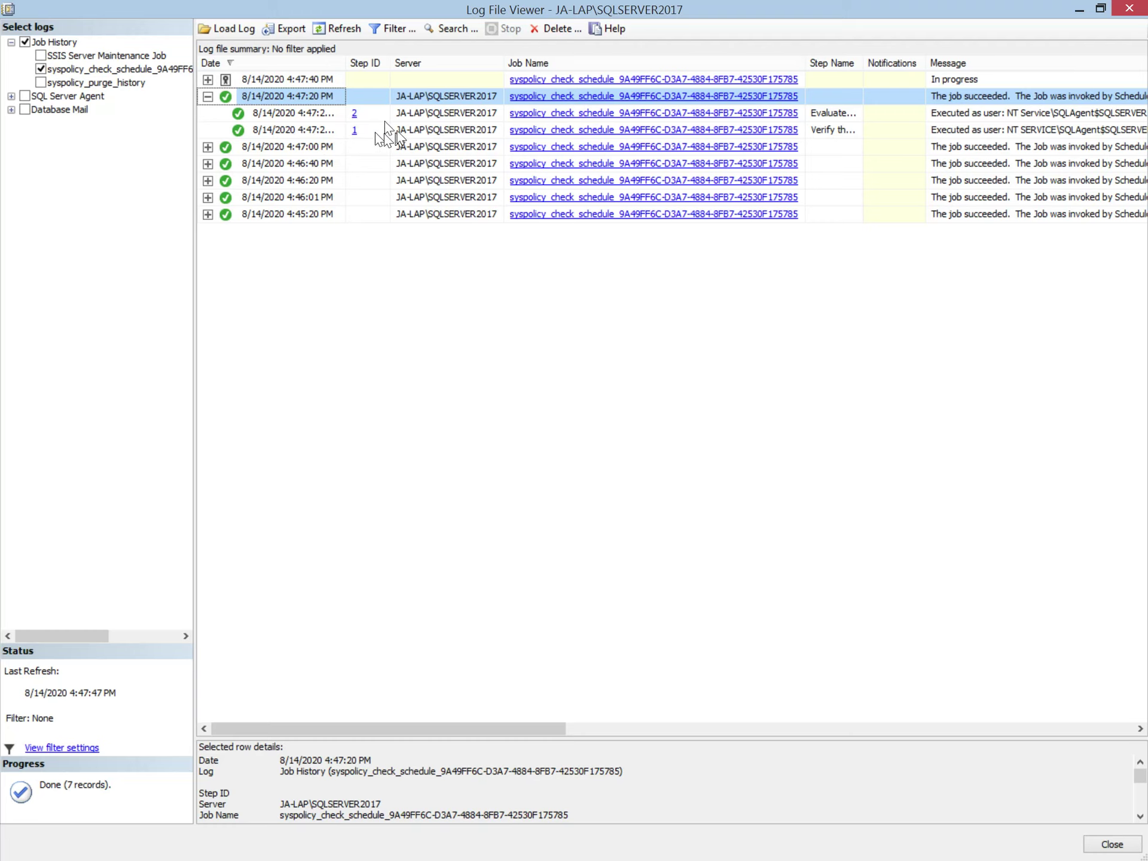
left_click(208, 214)
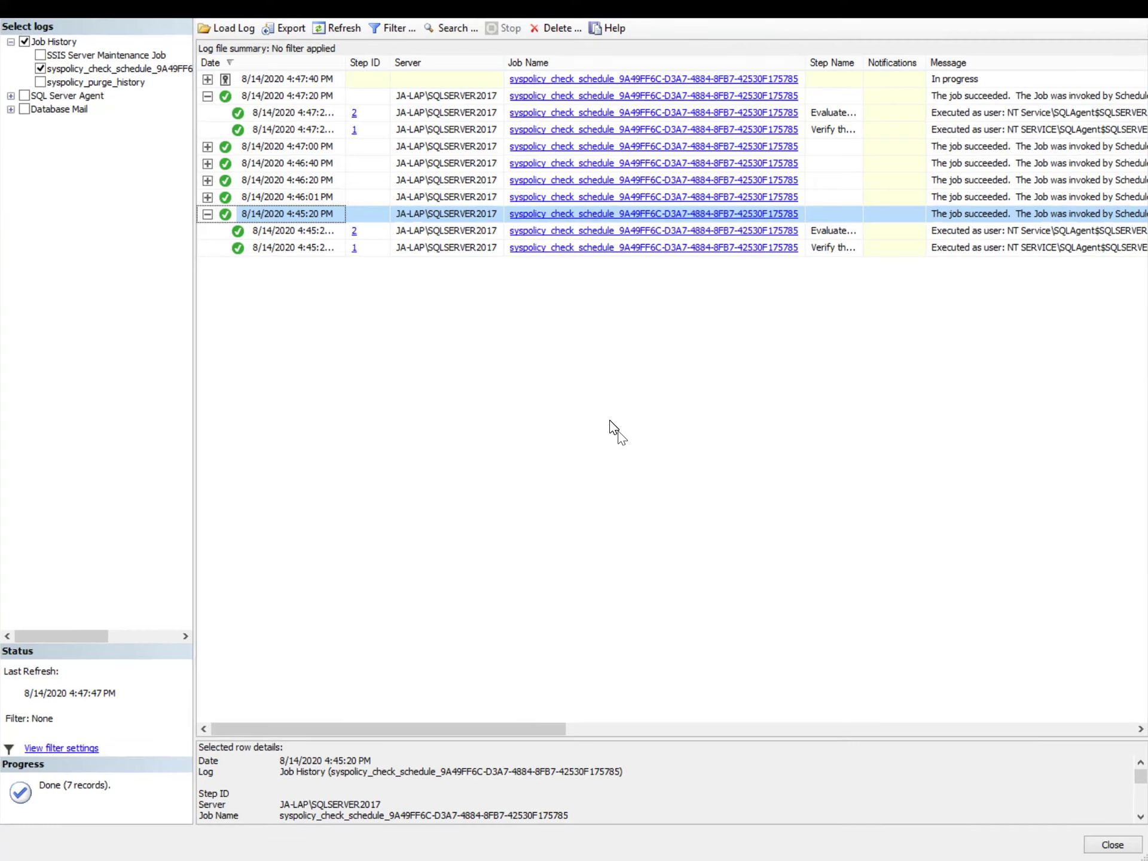
key("Escape")
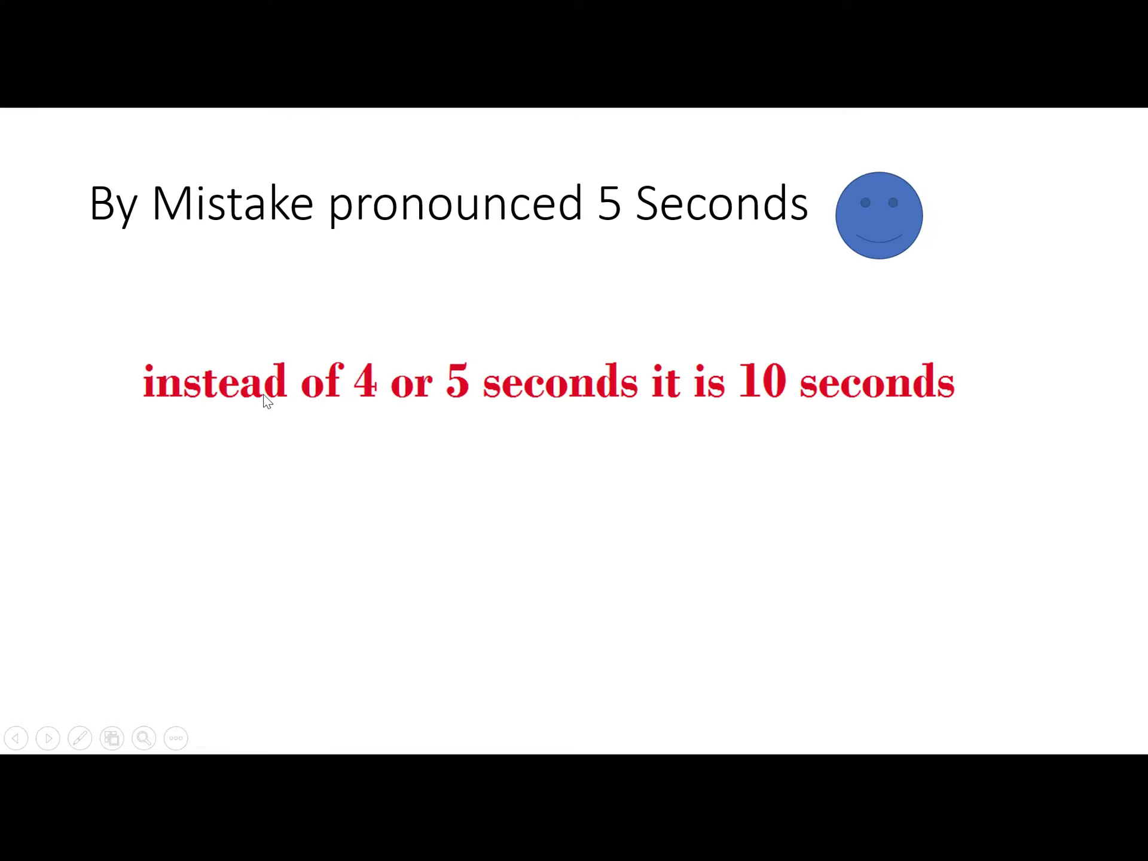